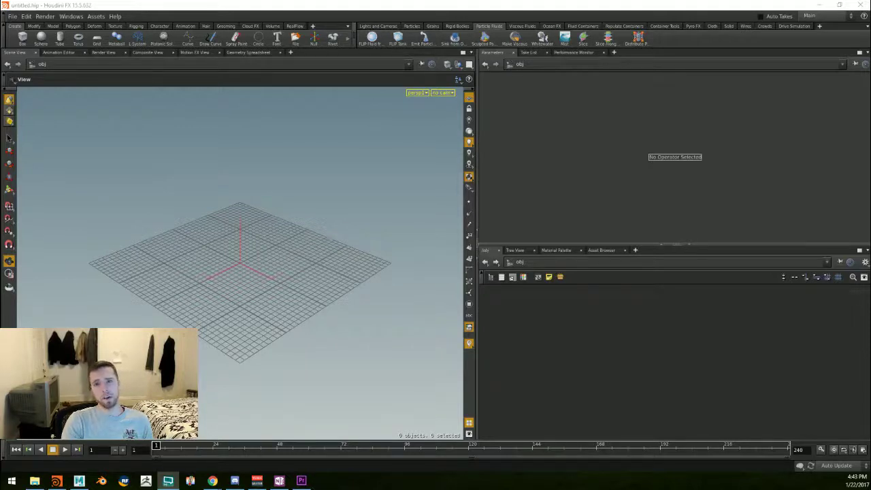
Step: Create a polygon mesh sphere at the origin of the scene
left_click_drag(345, 280, 276, 270)
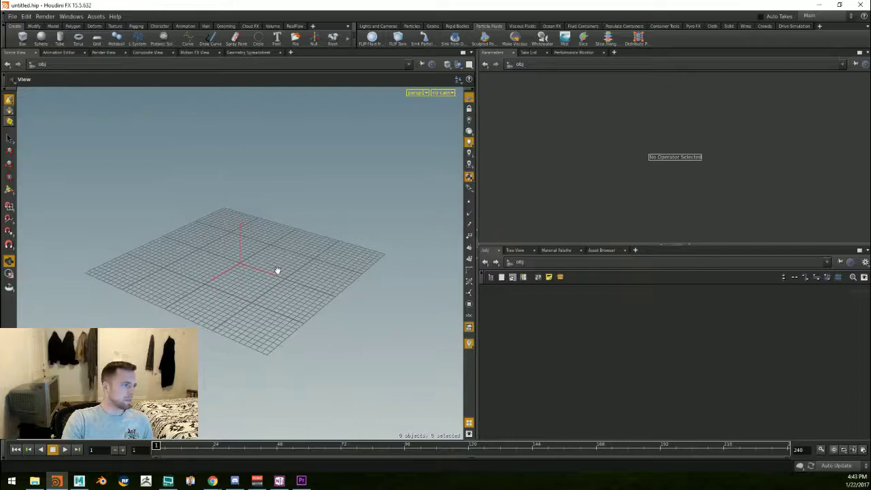
right_click_drag(277, 270, 484, 295)
right_click_drag(368, 270, 300, 279)
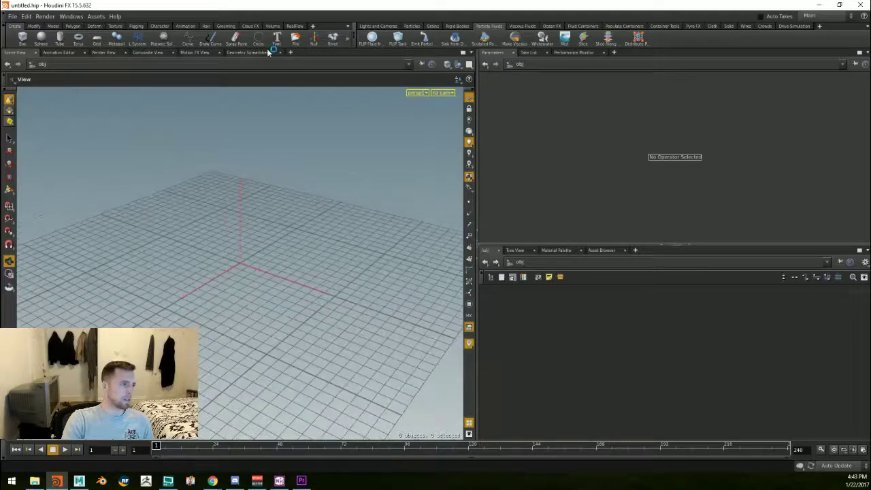
left_click(44, 43)
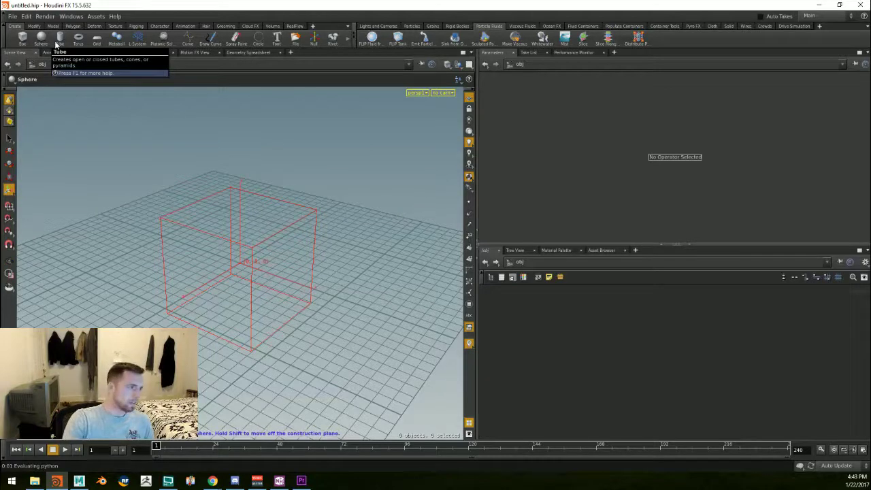
key("Return")
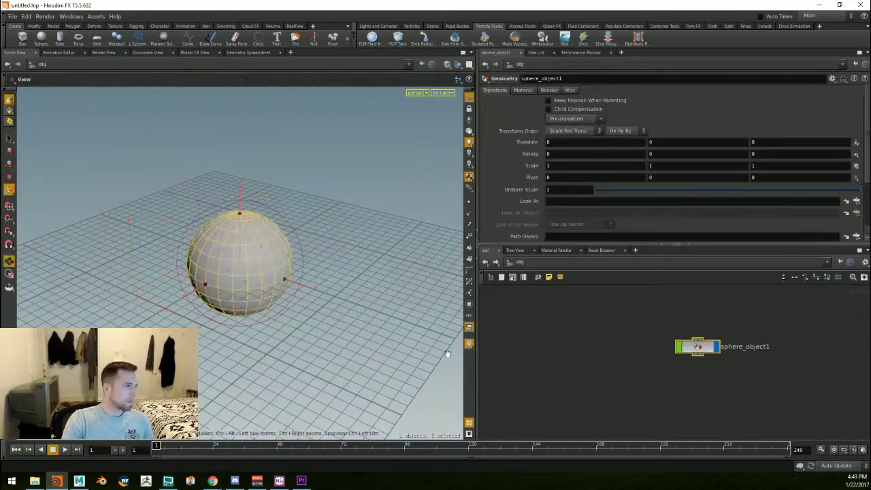
right_click_drag(448, 354, 321, 313, "alt")
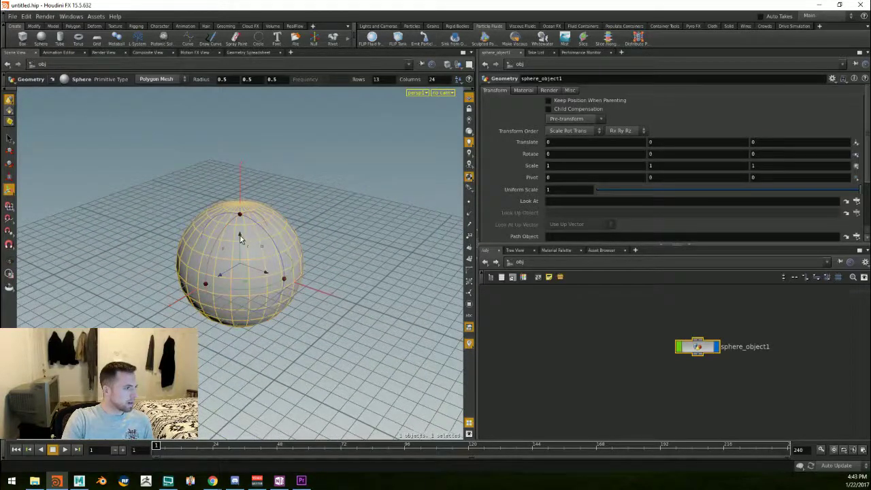
Step: Raise the sphere straight up above the grid to a Y translation of about 2.92
left_click_drag(240, 238, 239, 124)
left_click_drag(248, 317, 293, 289, "alt")
right_click_drag(293, 289, 170, 273, "alt")
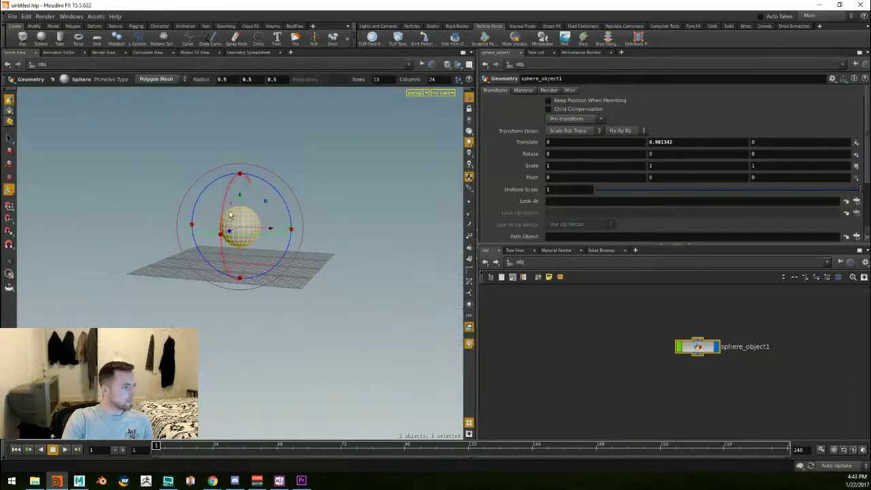
left_click_drag(230, 215, 232, 133)
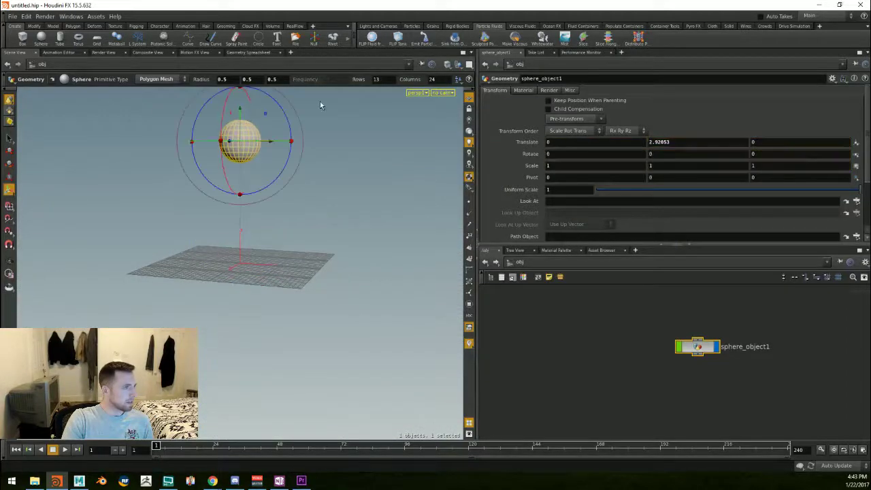
Step: Set up the sphere as a particle fluid source with the Emit Particle Fluid tool, without picking an existing fluid object to emit into
left_click(423, 39)
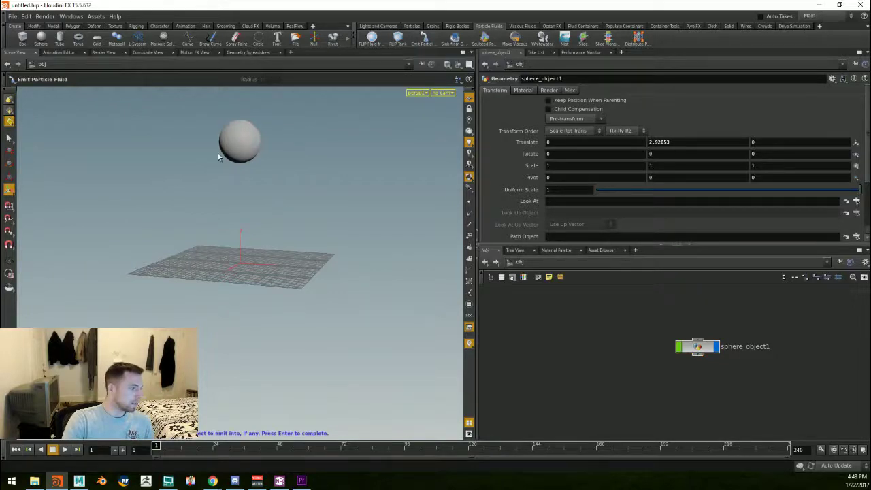
key("Return")
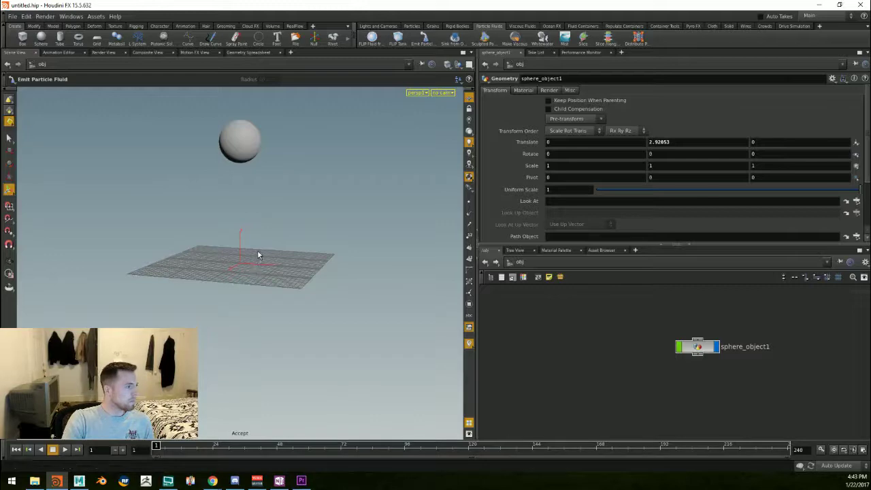
left_click_drag(253, 267, 362, 311, "alt")
Step: Return to the object-level network and go inside the particle_fluid object
left_click(494, 262)
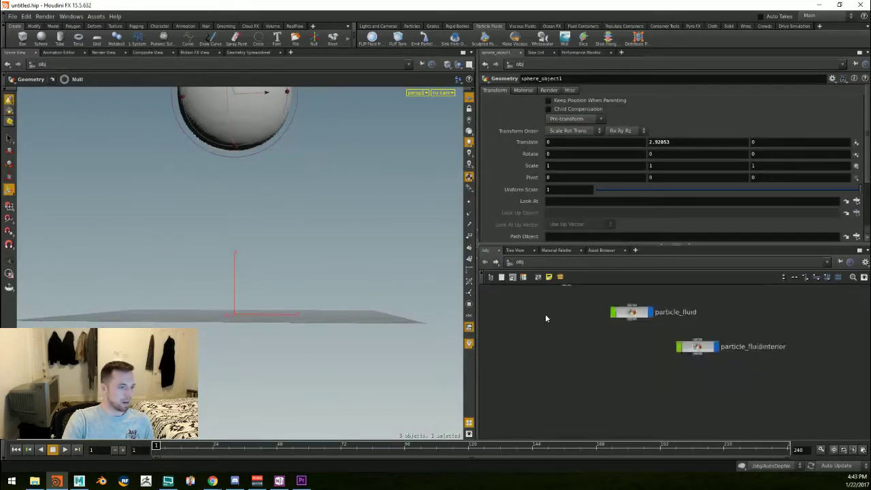
middle_click_drag(546, 315, 574, 361)
double_click(654, 361)
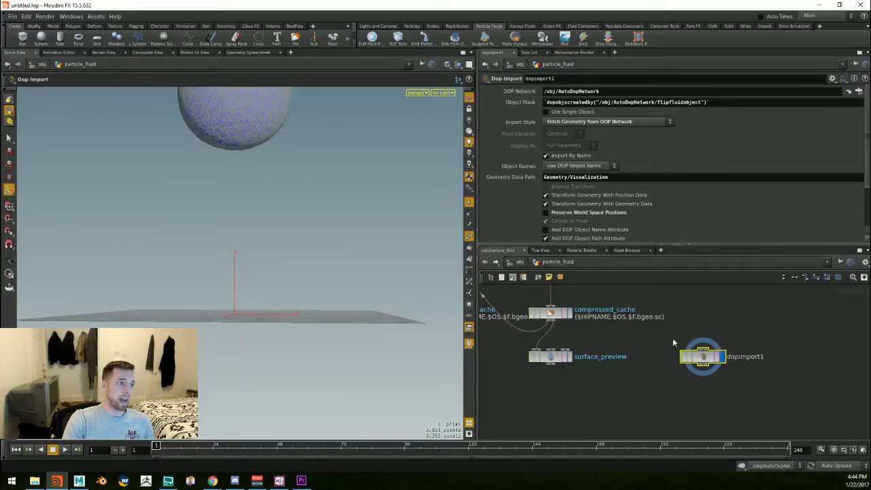
Step: Add a ROP Output Driver node below dopimport1 and connect dopimport1's output to its input
key("Tab")
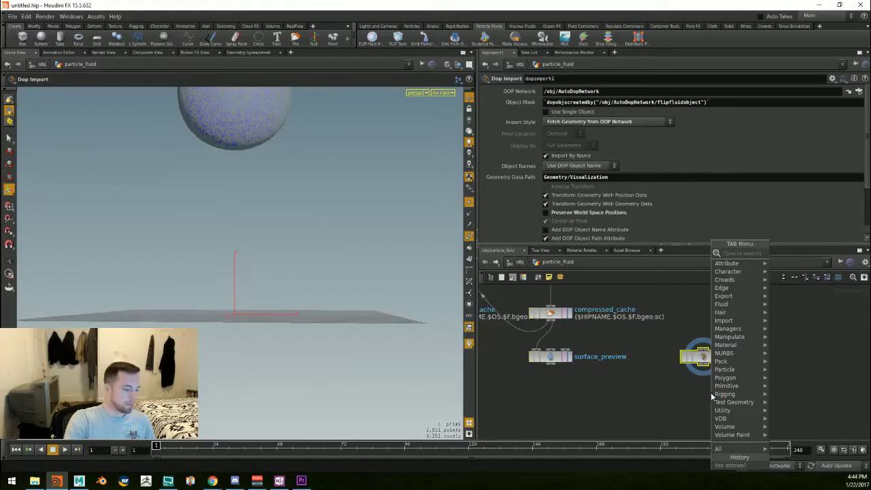
type("rop")
key("Down")
key("Down")
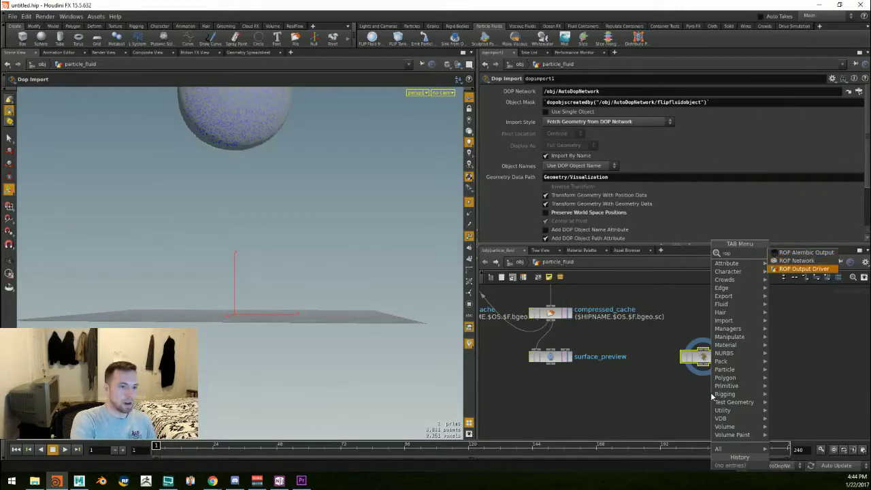
key("Return")
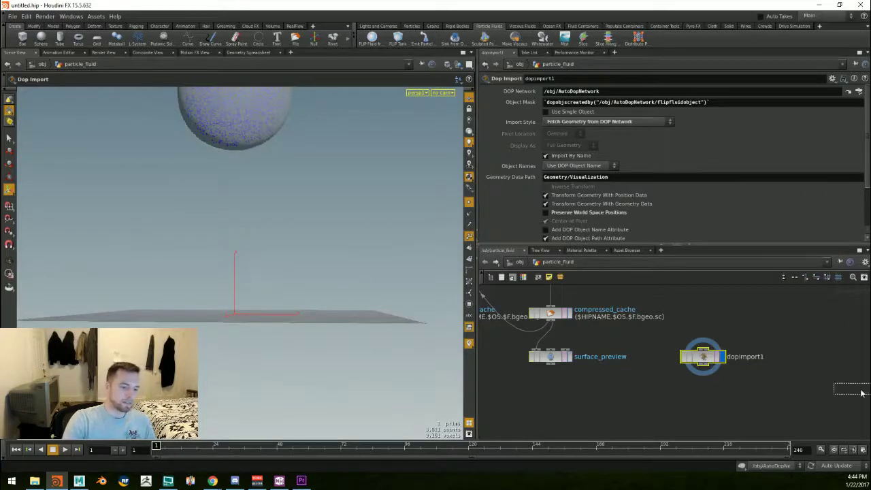
left_click(713, 401)
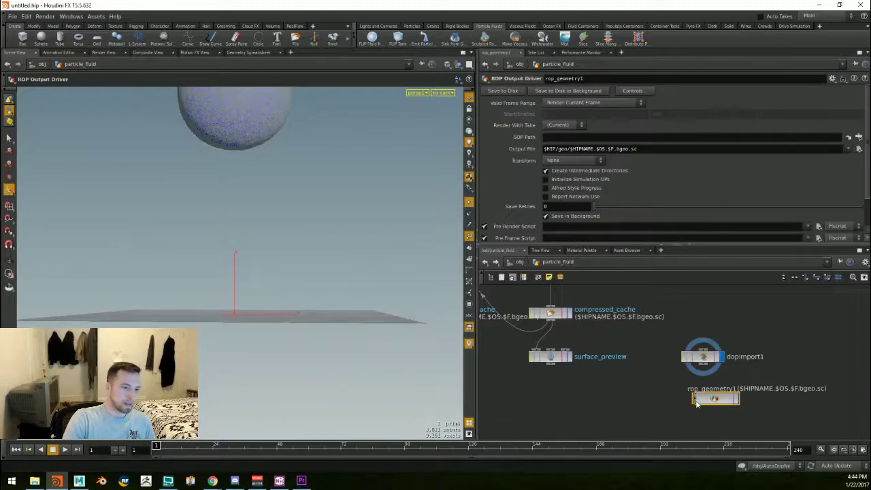
left_click_drag(690, 376, 717, 397)
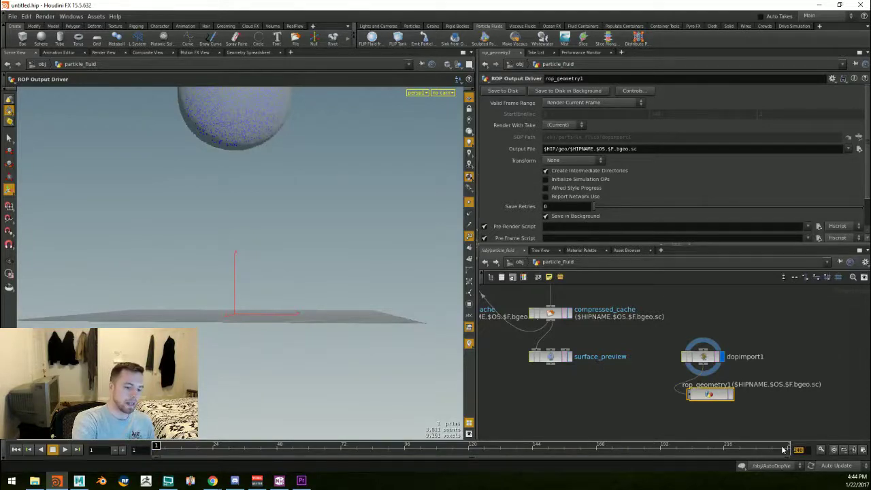
Step: Set the timeline's end frame to 20 and play the fluid simulation through that range
type("20")
key("Return")
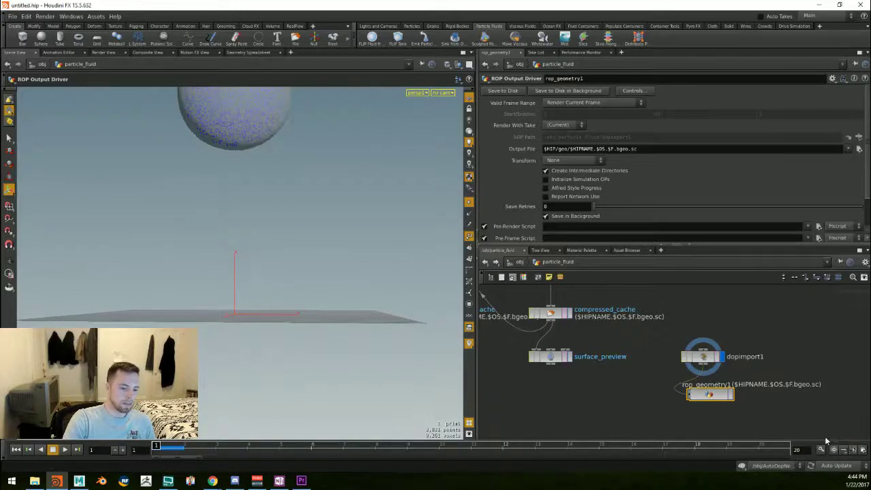
left_click_drag(312, 306, 315, 350, "alt")
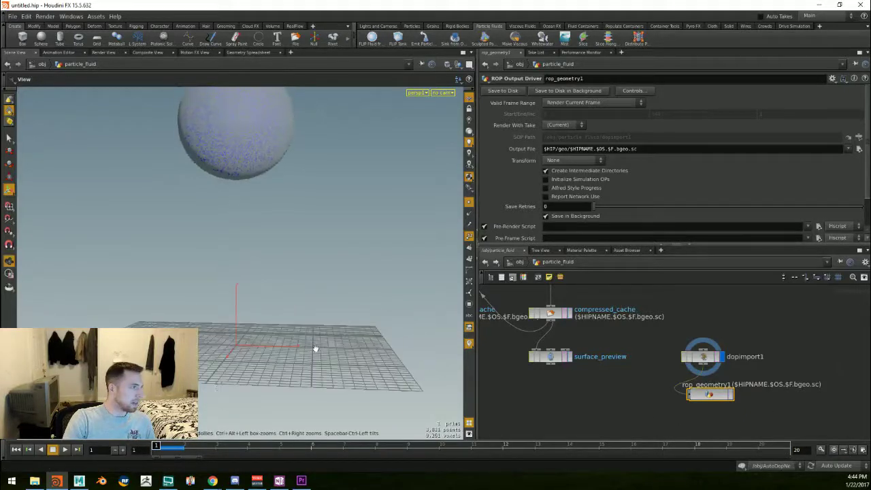
left_click(64, 450)
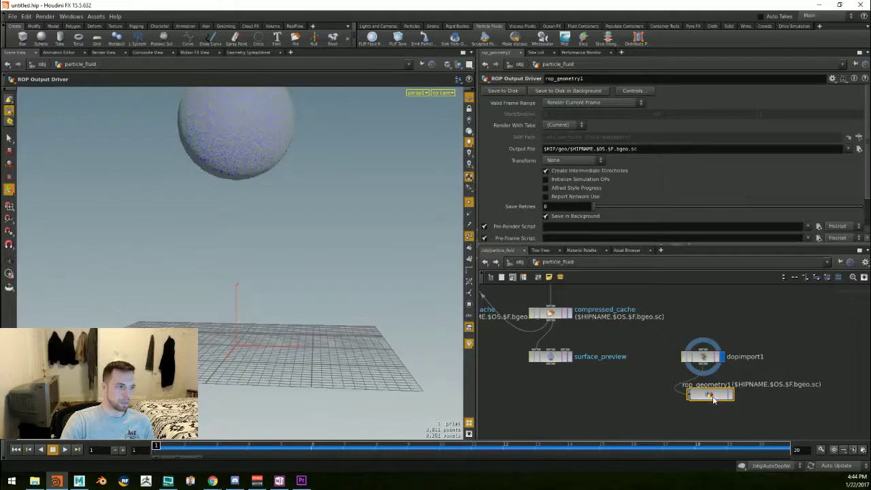
Step: Set the output driver's valid frame range to Render Frame Range
left_click(570, 104)
left_click(576, 111)
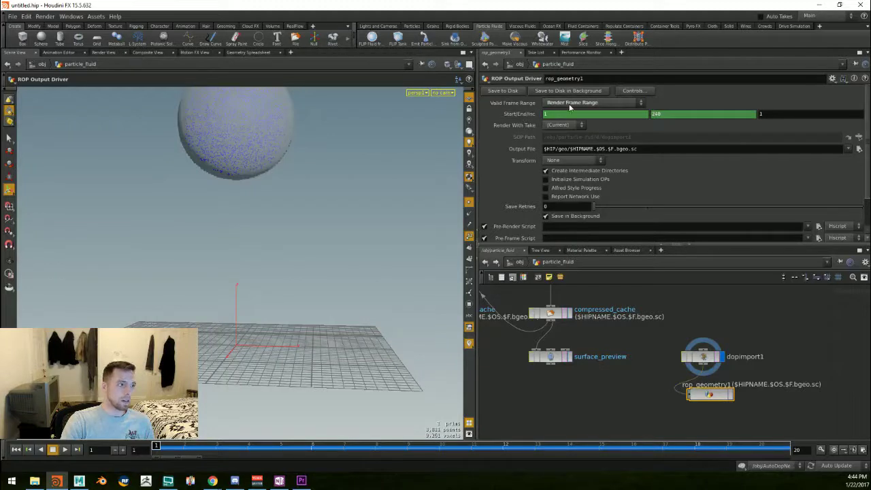
left_click(571, 104)
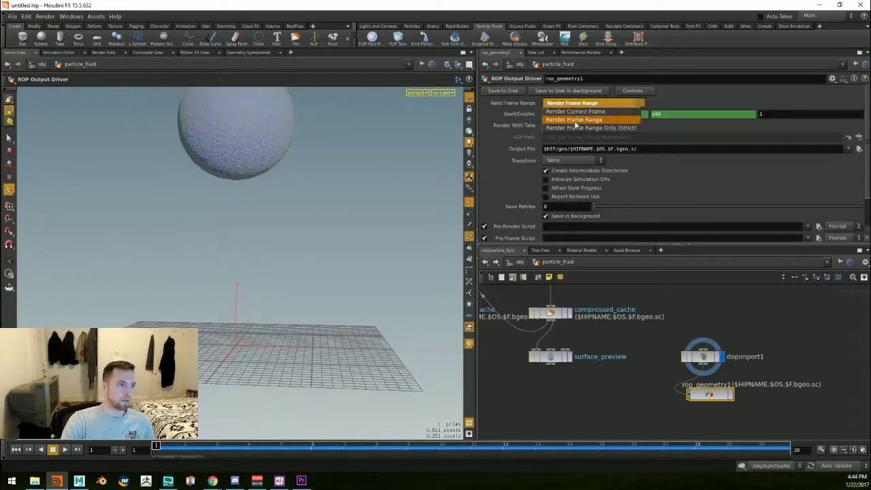
left_click(575, 120)
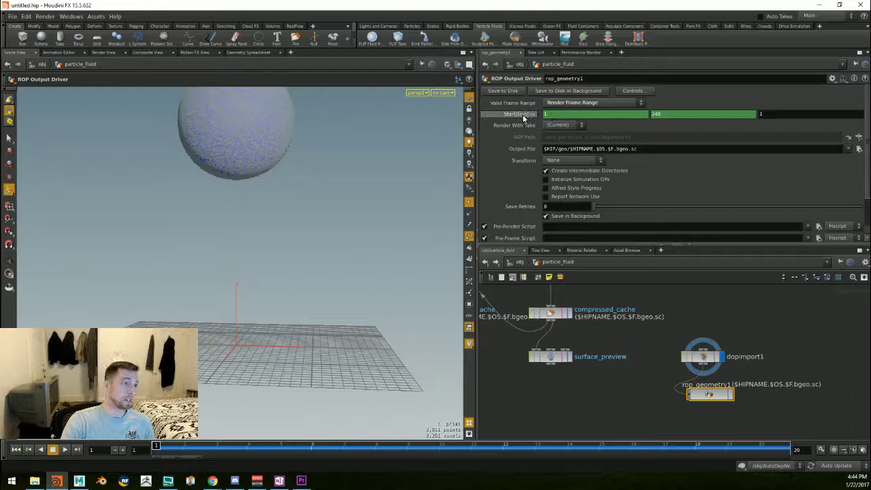
left_click_drag(661, 114, 639, 114)
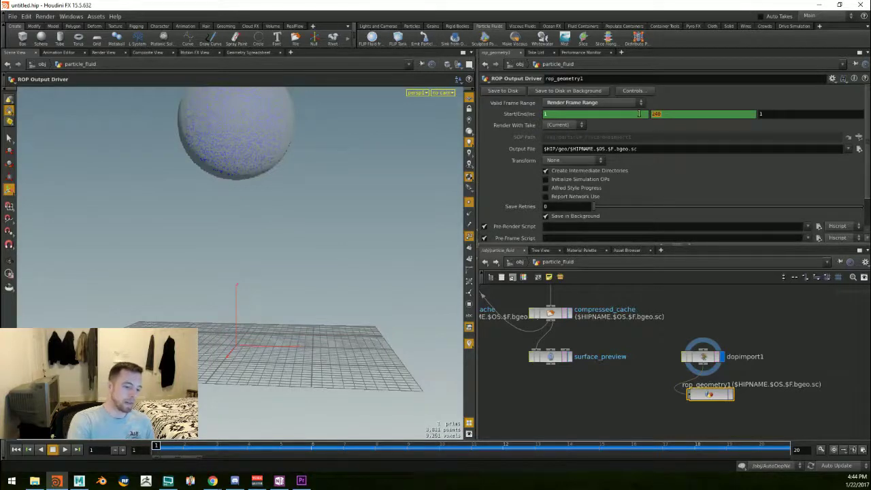
type("4564")
key("Escape")
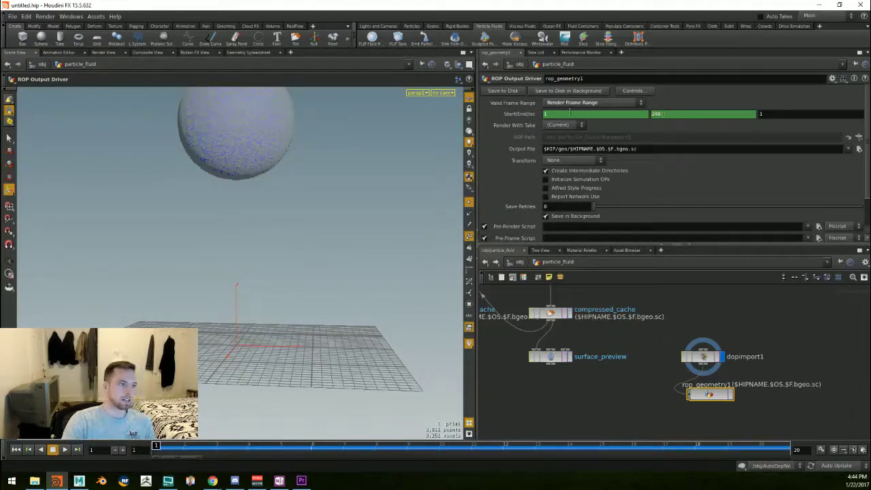
Step: Replace the end-frame expression of the output driver's frame range with 20
left_click(516, 117)
left_click_drag(665, 114, 635, 113)
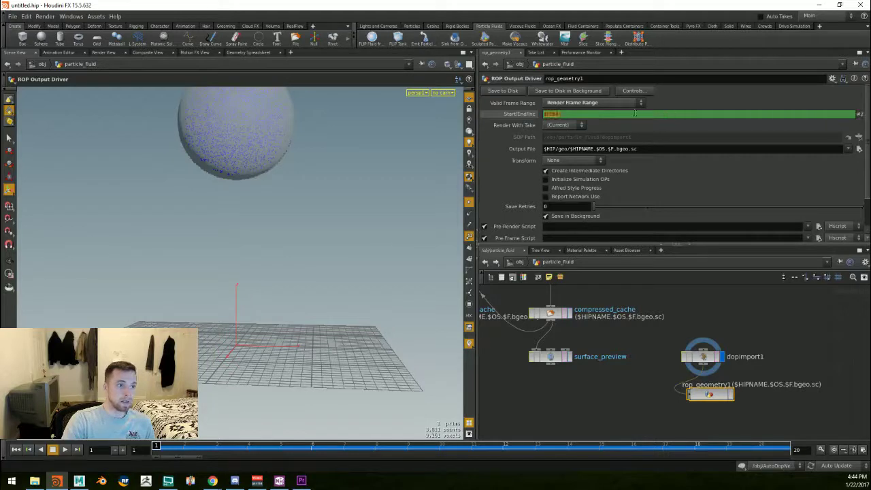
type("20")
key("Return")
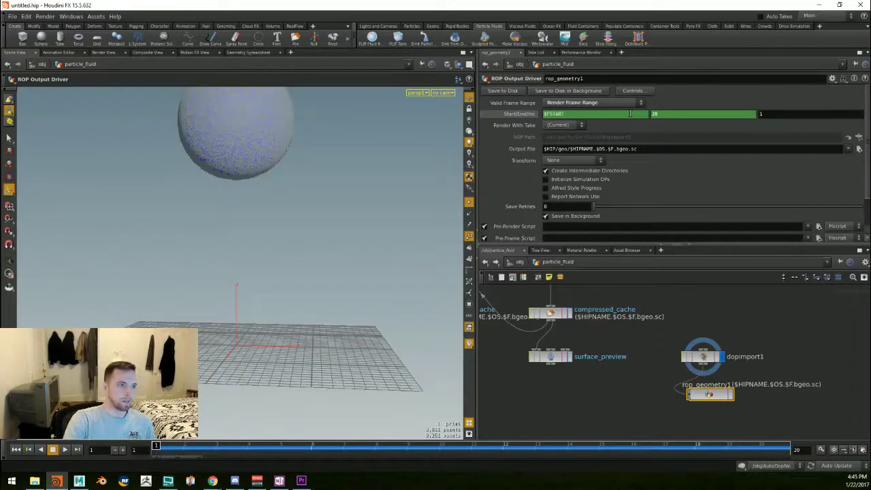
left_click(532, 114)
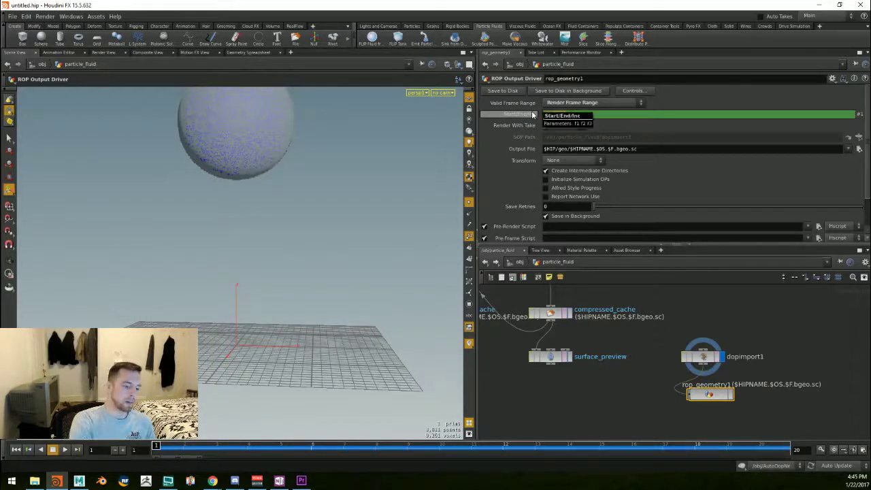
left_click(532, 113)
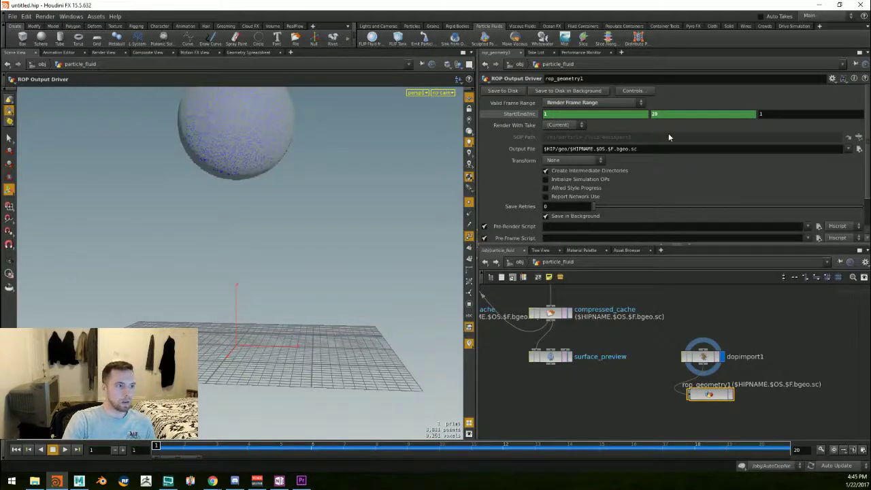
left_click(859, 149)
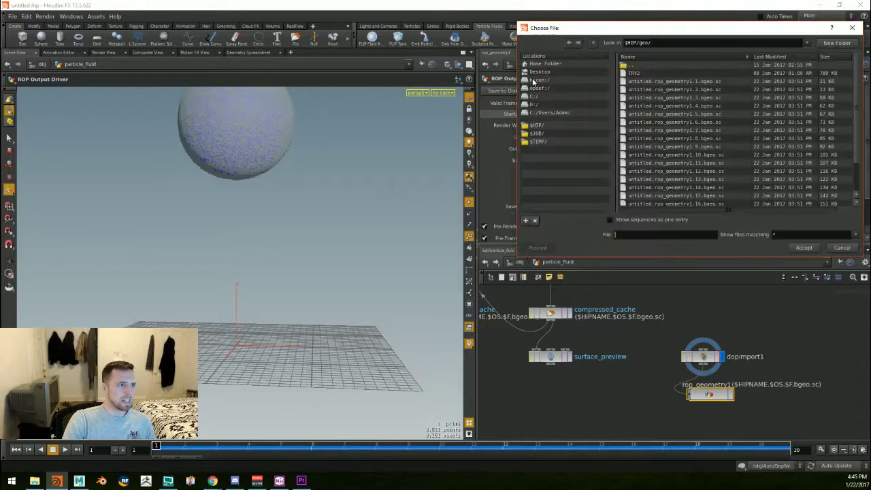
left_click(539, 73)
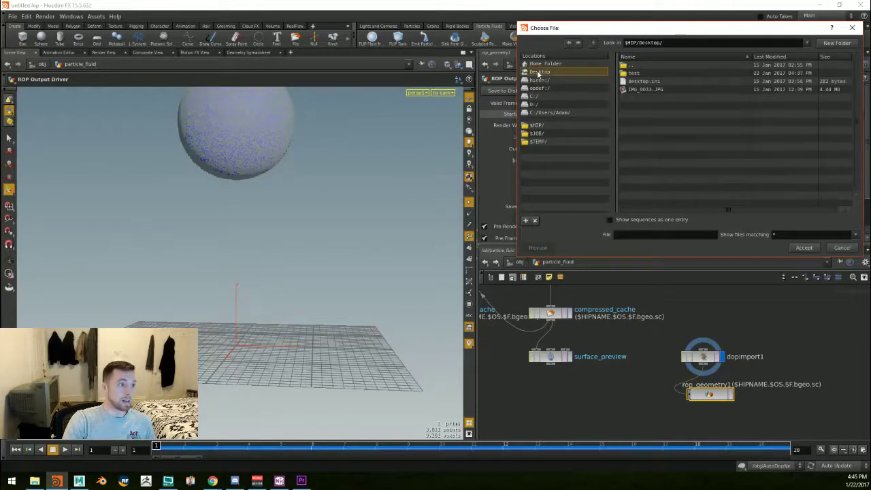
double_click(645, 75)
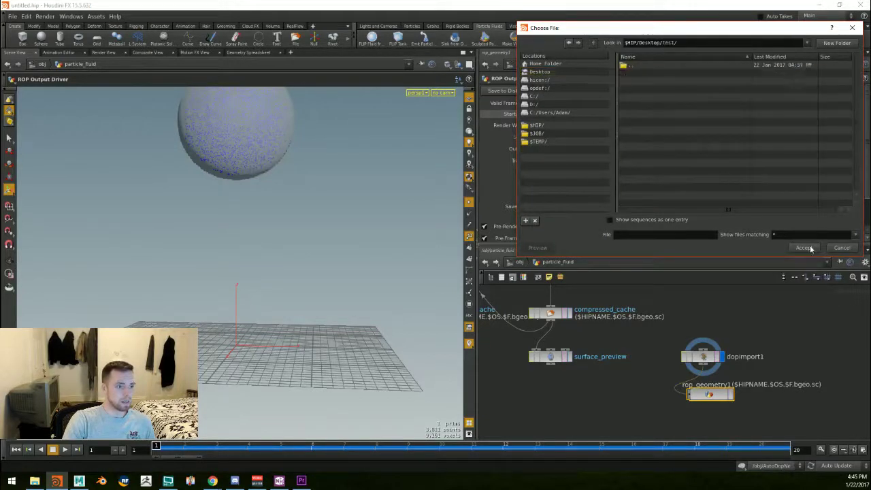
left_click(852, 28)
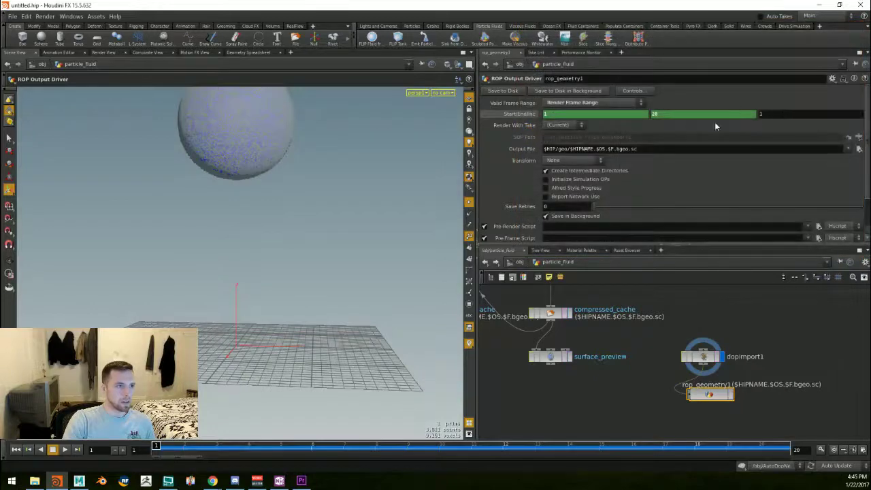
Step: Set the output driver's output file to $HIPNAME.$OS.$F.bgeo.sc inside the test folder on the Desktop
left_click_drag(657, 147, 575, 145)
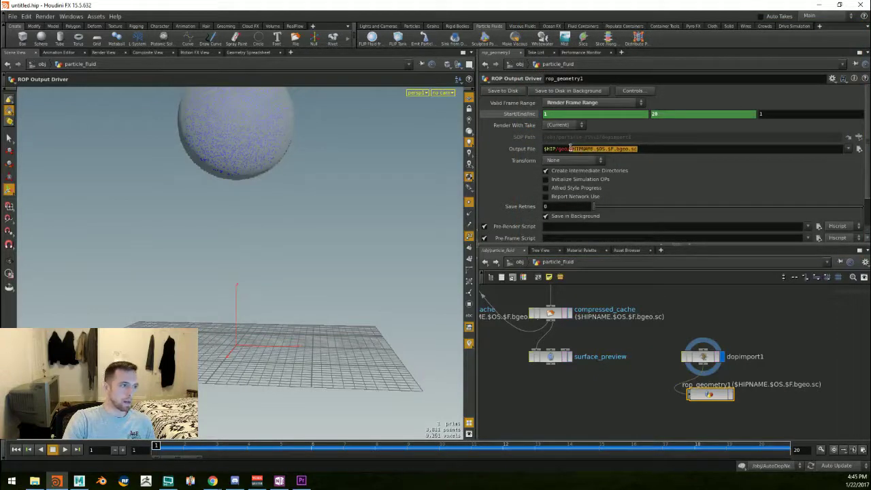
left_click(857, 149)
left_click(538, 72)
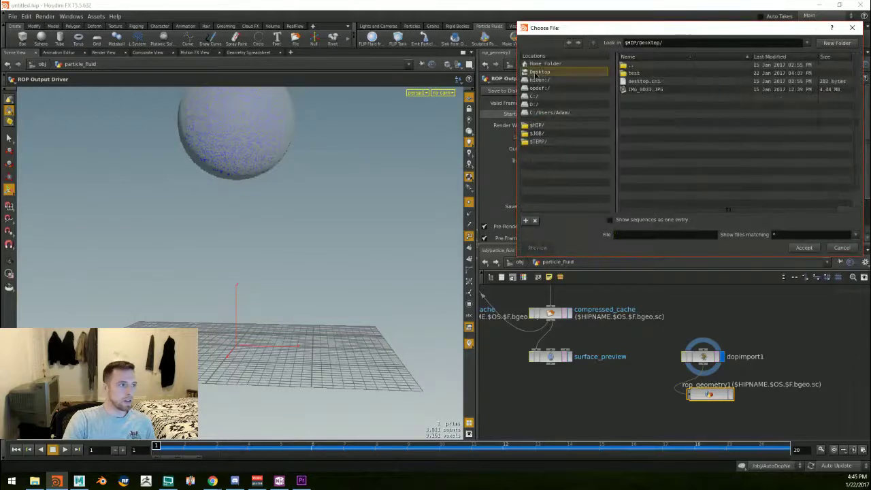
left_click(534, 97)
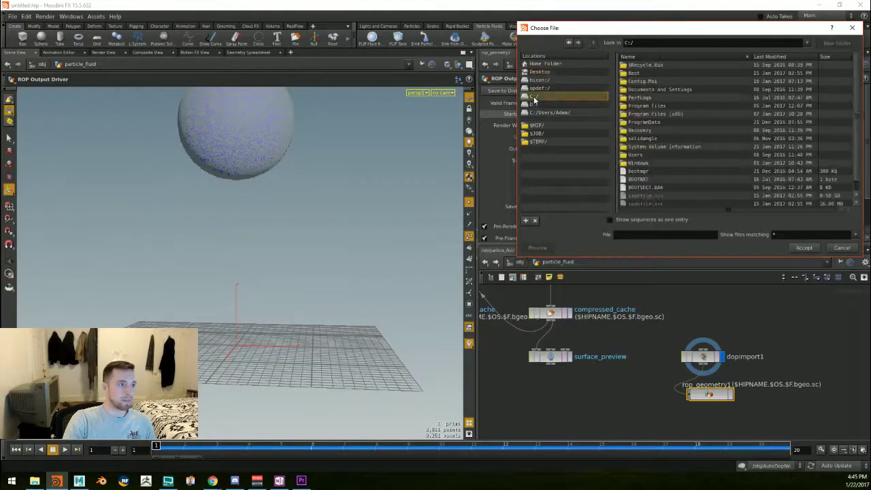
left_click(539, 72)
double_click(634, 73)
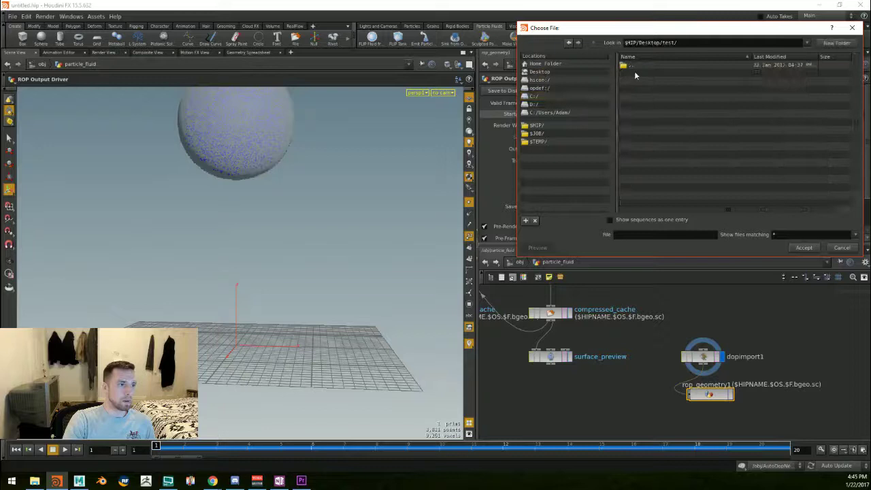
left_click(640, 235)
type("$HIPNAME.$OS.$F.bgeo.sc")
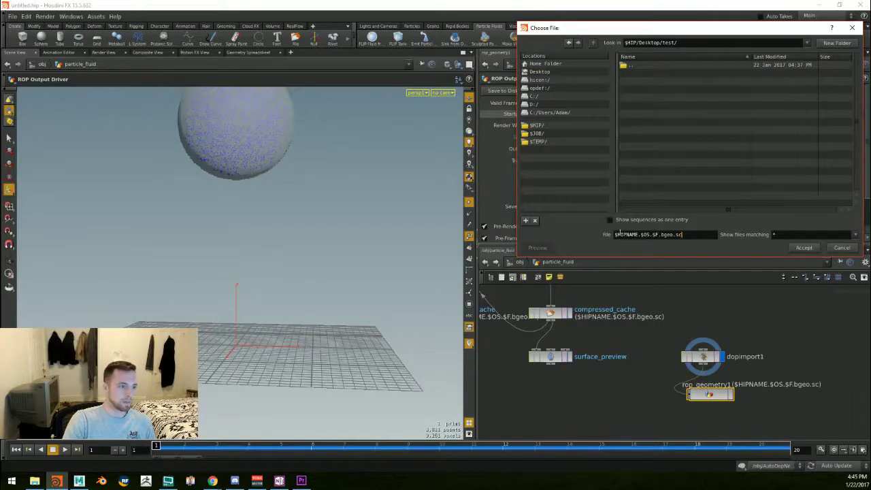
left_click_drag(616, 234, 639, 232)
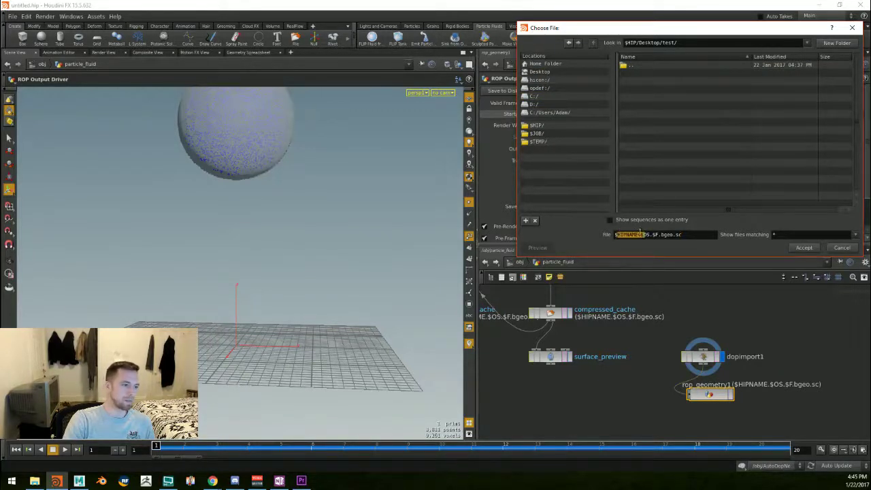
left_click(637, 234)
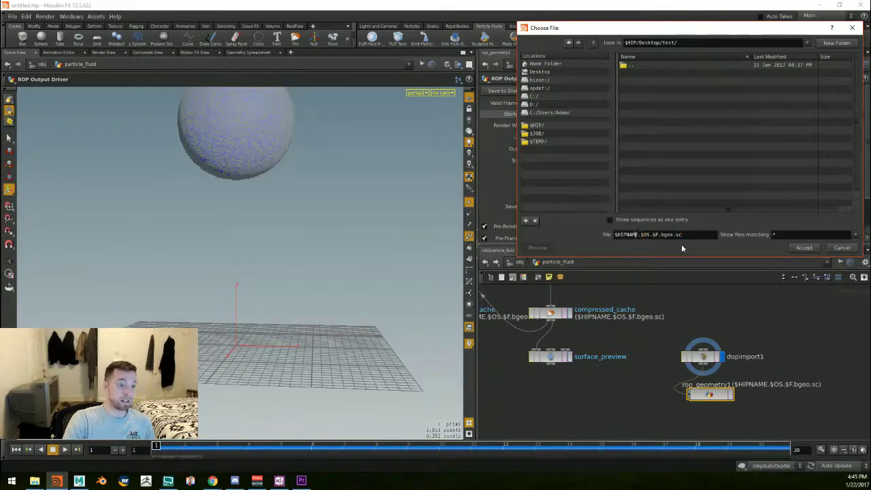
left_click(803, 249)
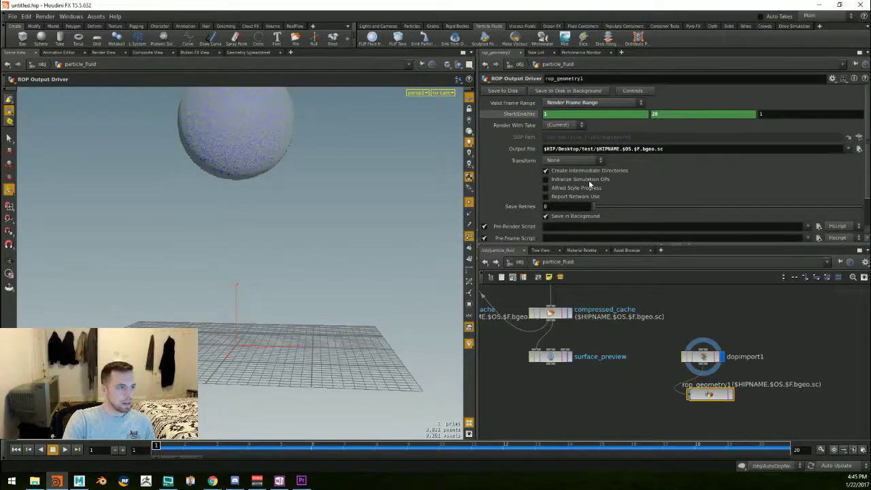
Step: Save the geometry sequence to disk and check the exported files in the test folder in File Explorer
left_click(510, 96)
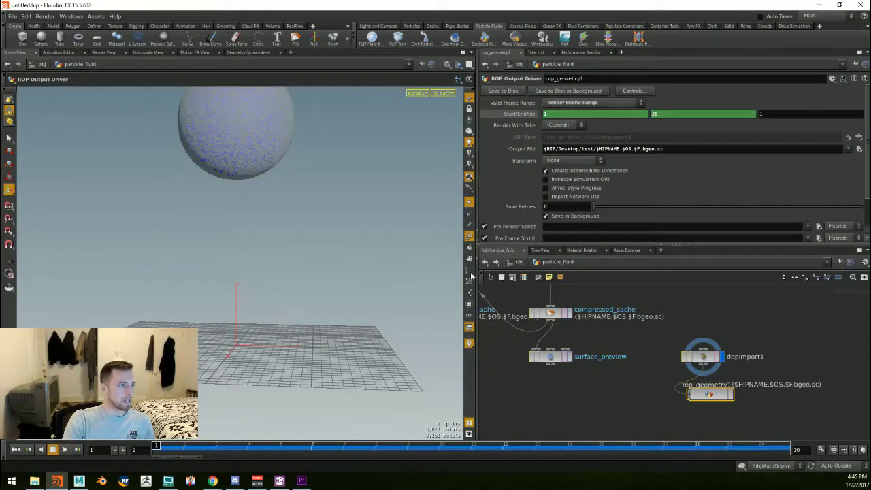
left_click(34, 481)
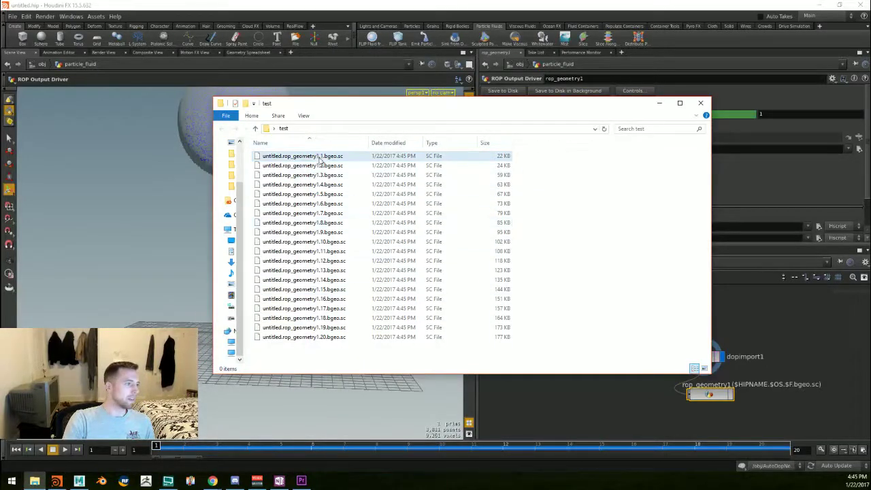
left_click(659, 104)
Step: Add a File node at the object level, beside the particle_fluid node
left_click(484, 262)
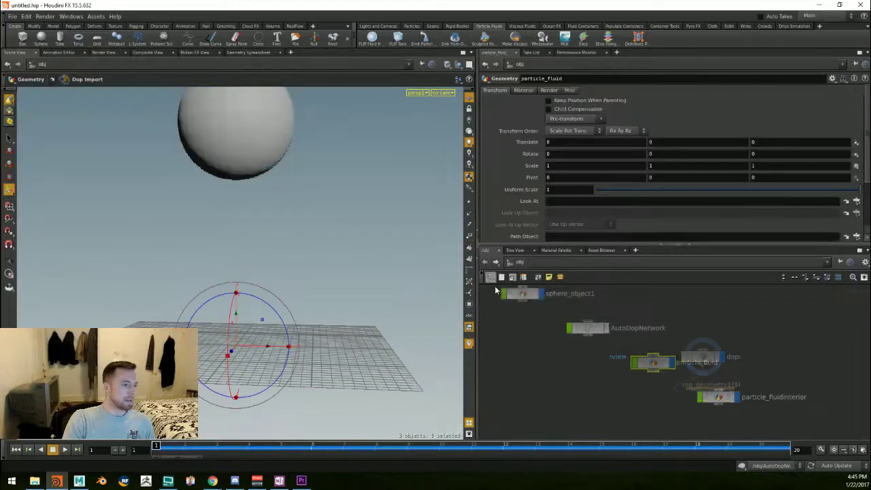
middle_click_drag(593, 374, 637, 371)
mouse_move(637, 371)
right_mouse_down()
mouse_move(590, 376)
mouse_move(643, 381)
right_mouse_up()
middle_click_drag(705, 343, 652, 370)
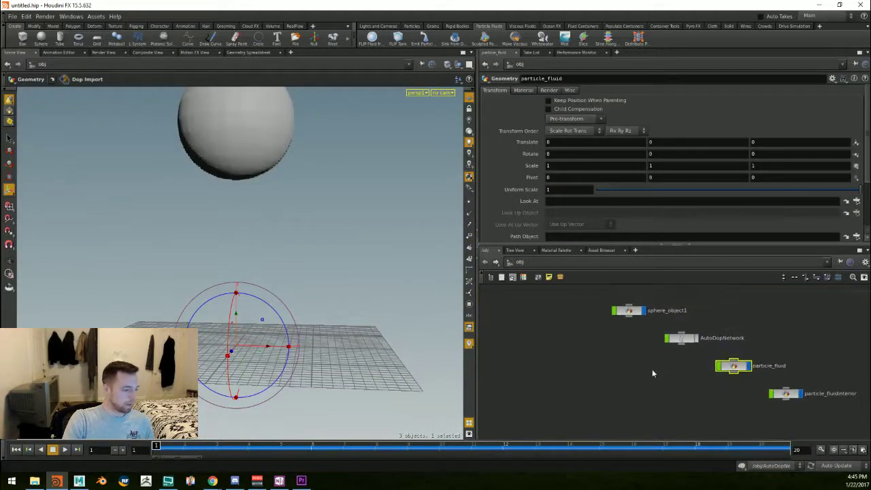
key("Tab")
type("fi")
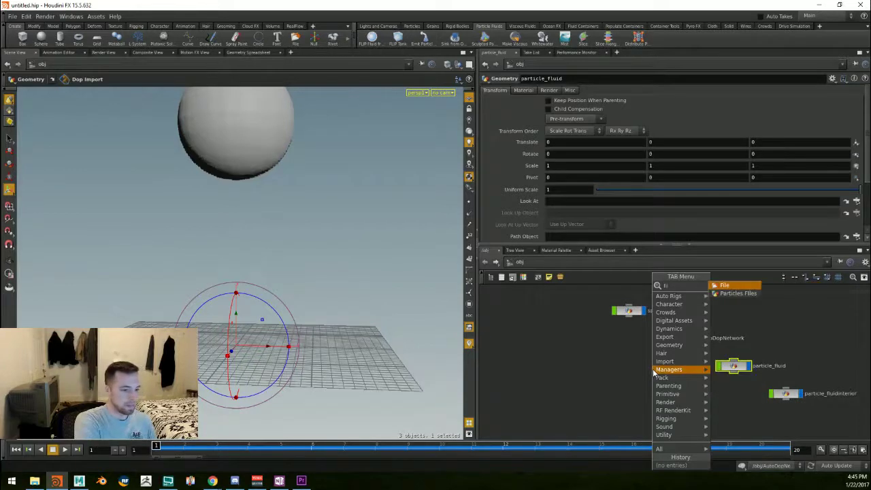
key("Return")
left_click(634, 370)
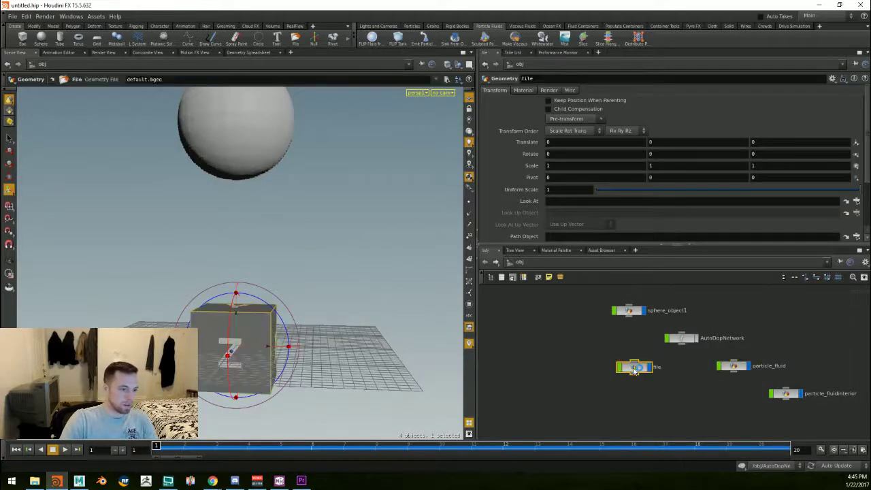
Step: Load the sequence untitled.rop_geometry1.$F.bgeo.sc from $HIP/Desktop/test as the geometry file of the File node inside the file object
double_click(634, 369)
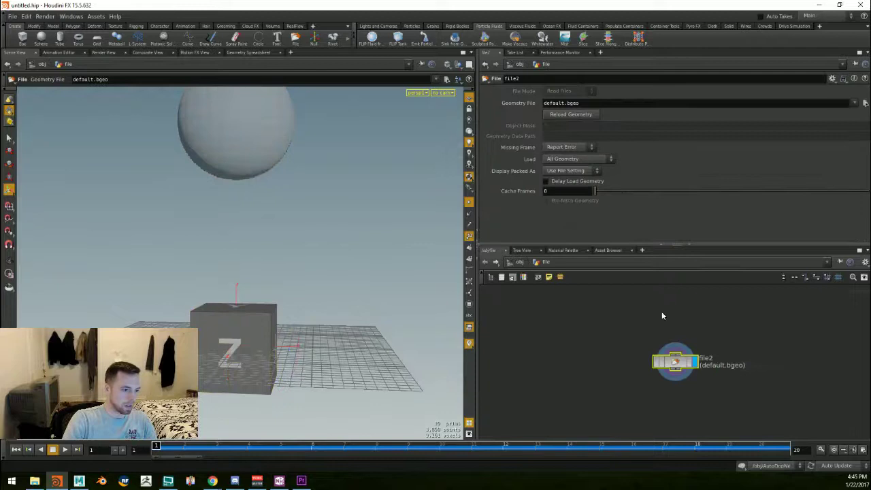
left_click(866, 103)
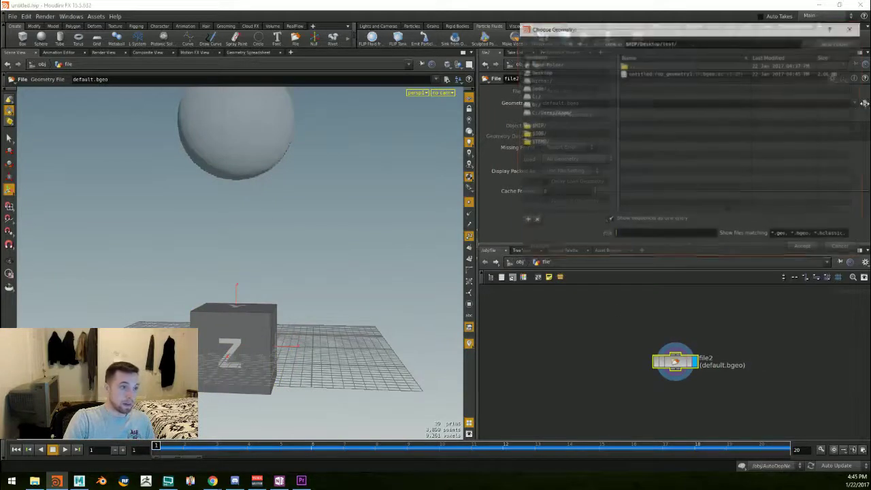
left_click(652, 75)
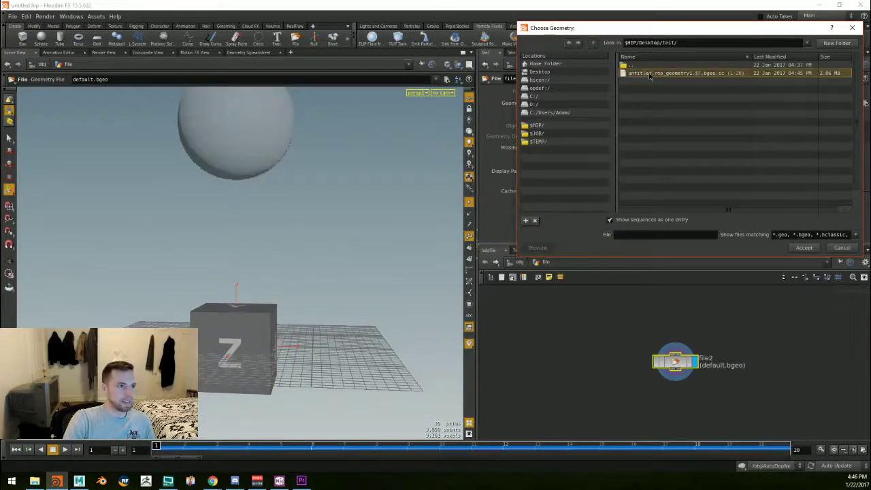
left_click(805, 248)
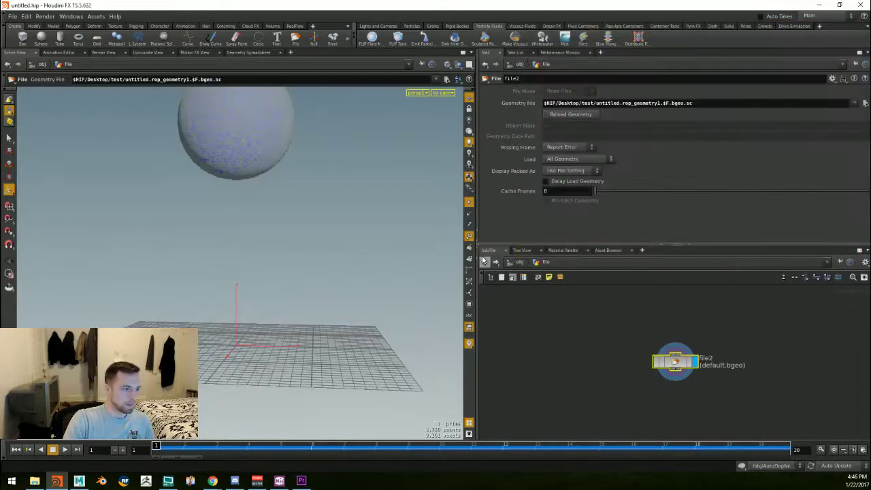
Step: Scrub the first three frames to check the loaded particle sequence, both inside the file object and at the object level
left_click_drag(190, 449, 215, 448)
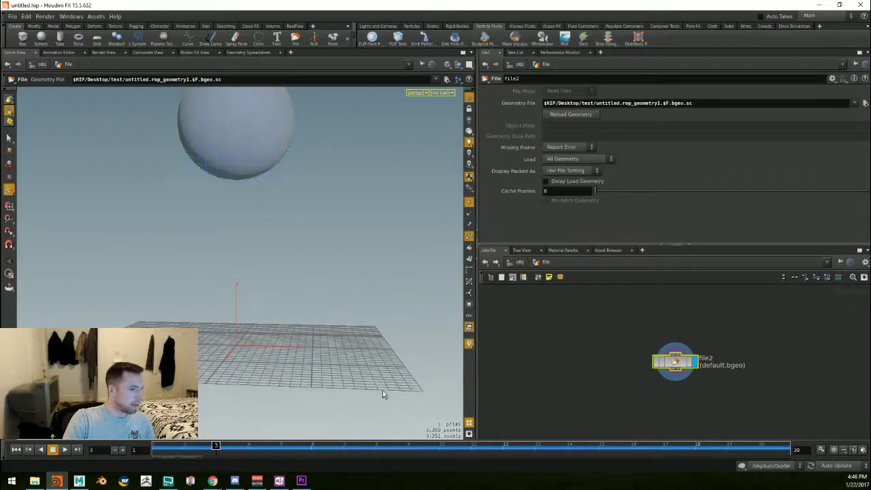
left_click(484, 262)
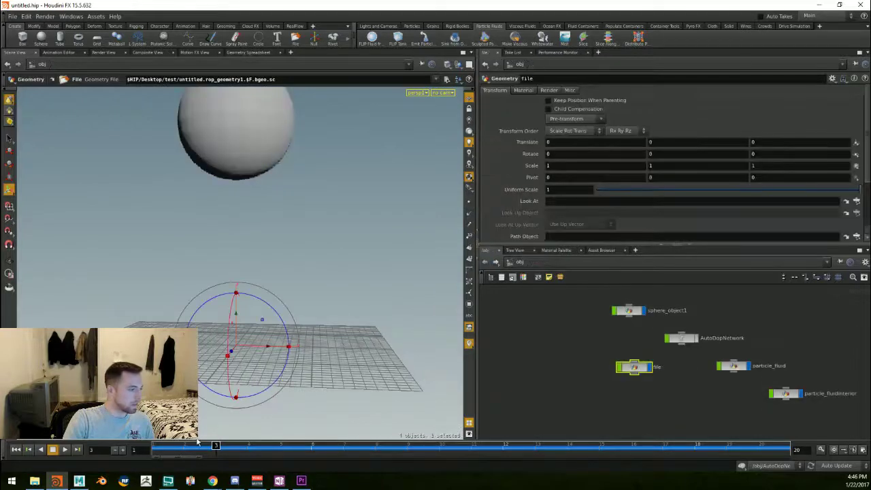
left_click(157, 447)
left_click_drag(157, 447, 184, 447)
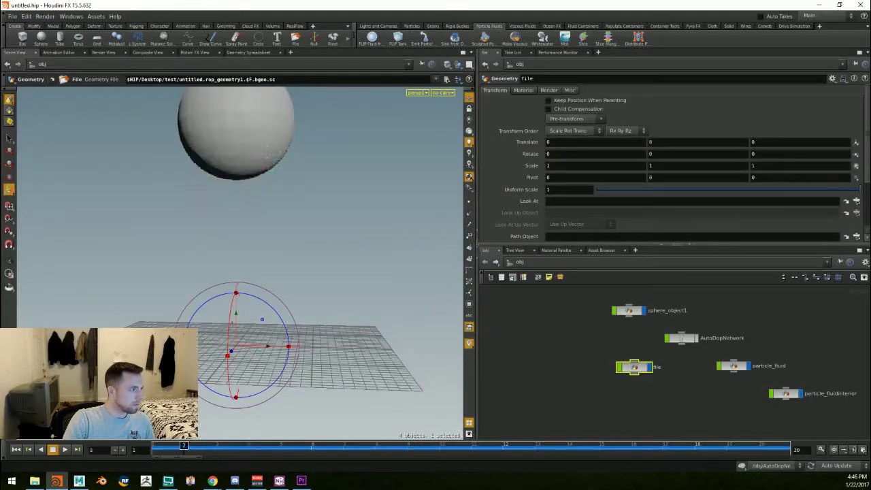
Step: Replace the File node's geometry path with the absolute C:/ path to untitled.rop_geometry1.$F.bgeo.sc in the Desktop test folder
double_click(635, 368)
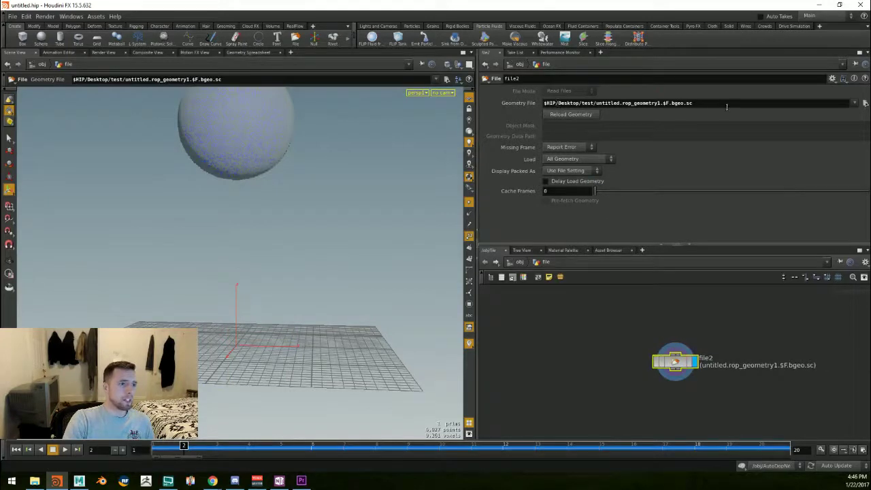
left_click_drag(727, 107, 551, 106)
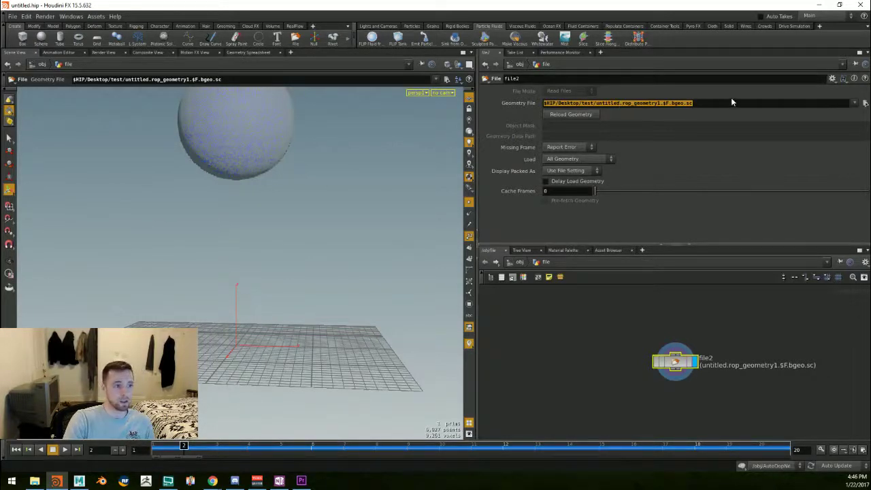
left_click(865, 103)
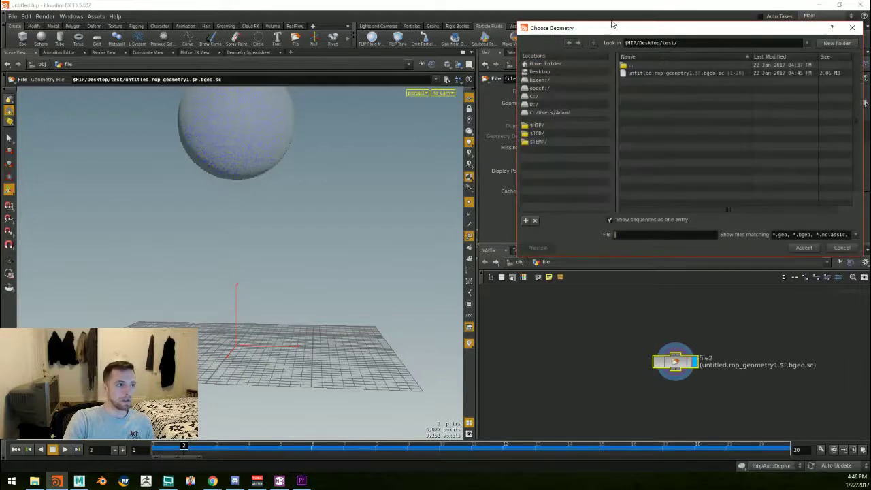
left_click_drag(611, 24, 263, 100)
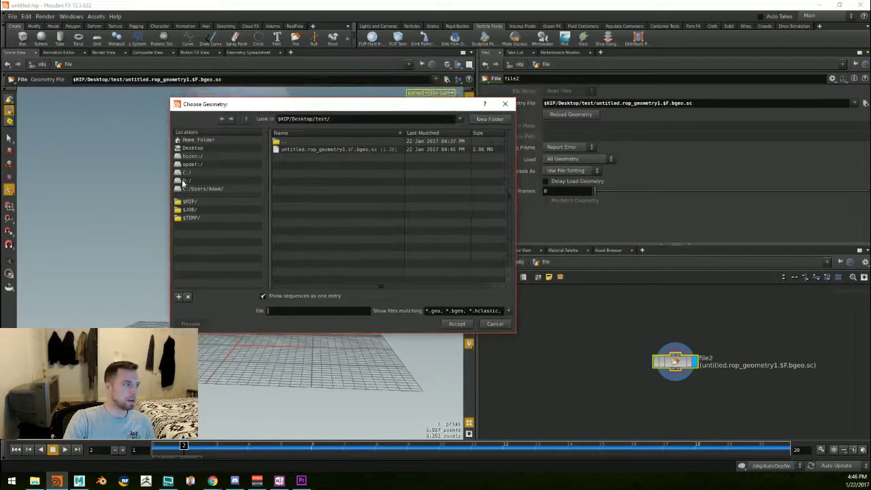
left_click(185, 173)
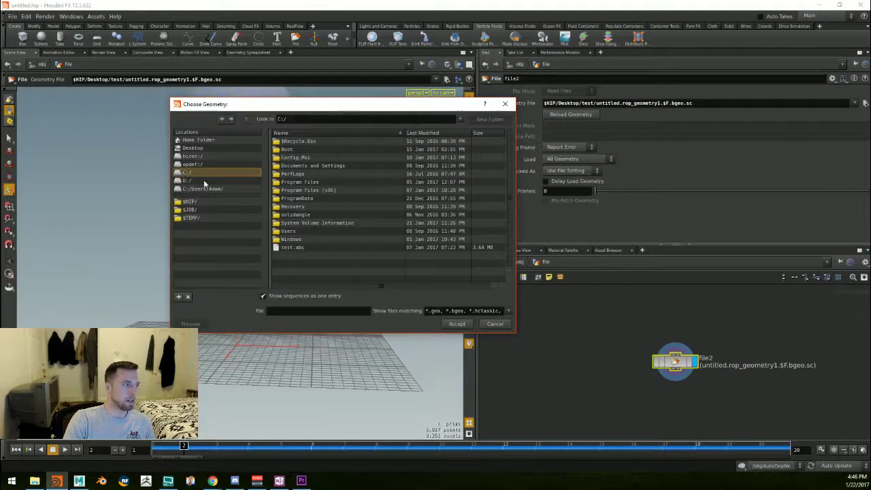
double_click(284, 231)
double_click(285, 150)
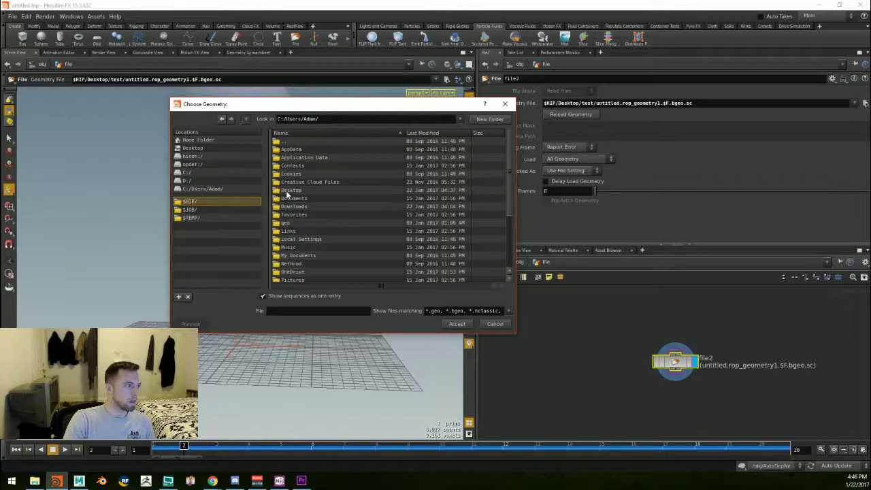
double_click(287, 191)
double_click(288, 149)
left_click(288, 149)
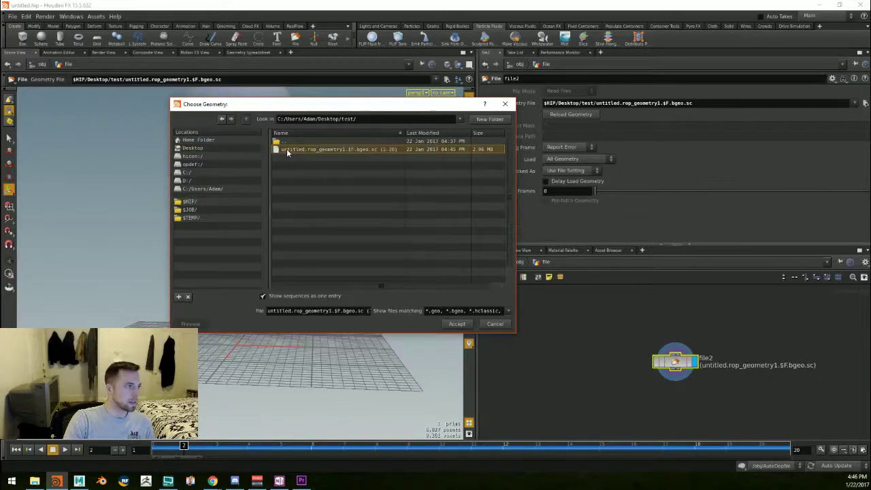
left_click(456, 324)
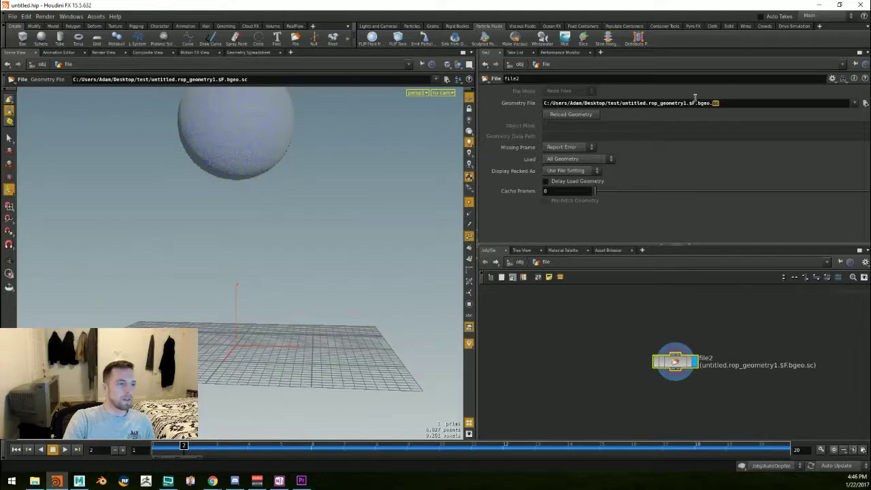
left_click_drag(694, 102, 544, 102)
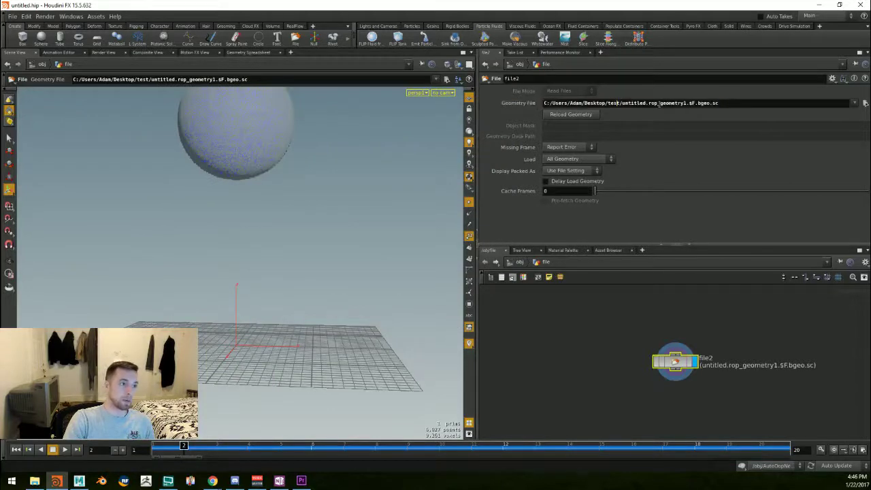
left_click_drag(726, 103, 532, 108)
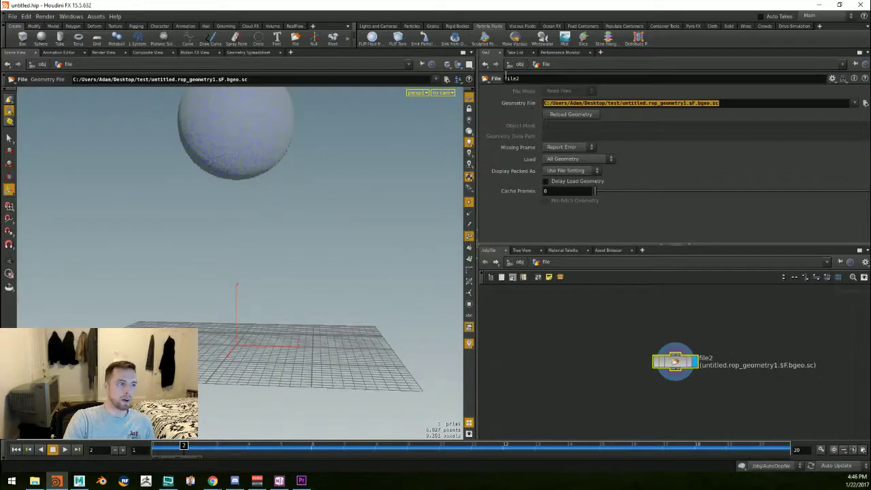
Step: Delete the particle_fluid, particle_fluidinterior, AutoDopNetwork and sphere_object1 nodes at the object level, keeping only the file object
left_click(485, 64)
middle_click_drag(621, 327, 558, 331)
left_click_drag(754, 408, 663, 341)
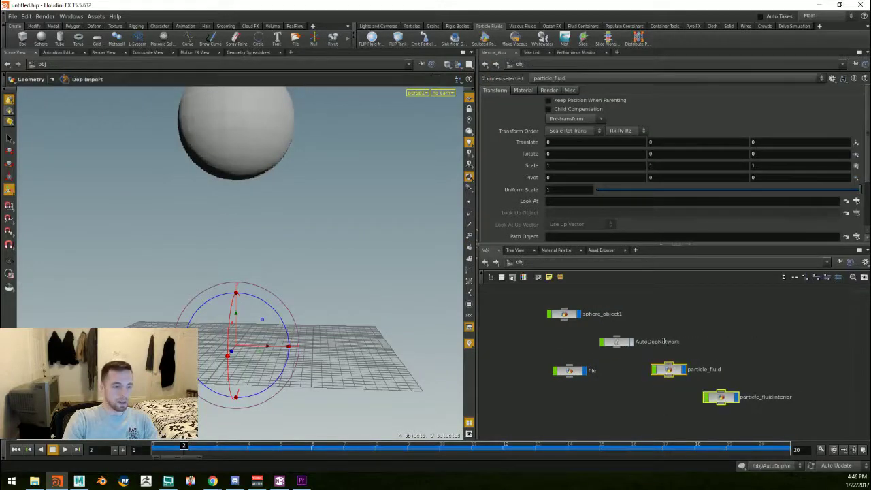
key("Delete")
left_click(616, 342)
key("Delete")
left_click_drag(598, 335, 555, 306)
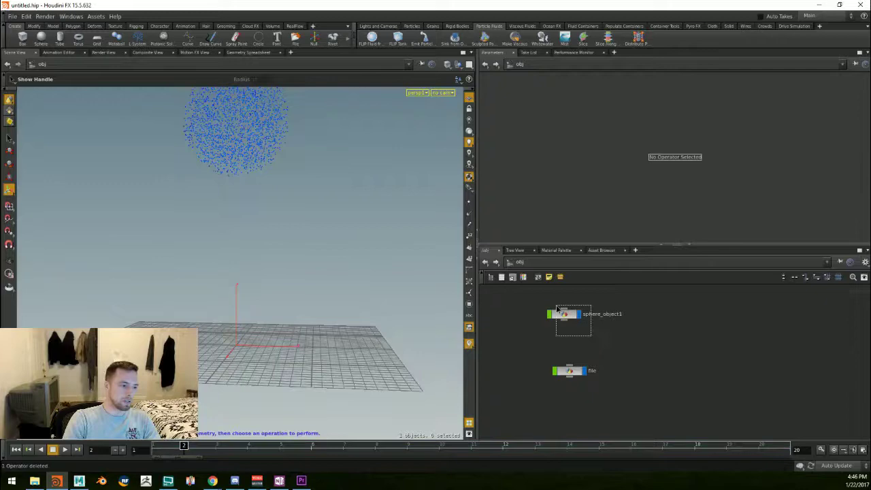
key("Delete")
Step: Scrub the timeline to review the cached particle playback and reposition the file node in the network
left_click_drag(193, 449, 156, 446)
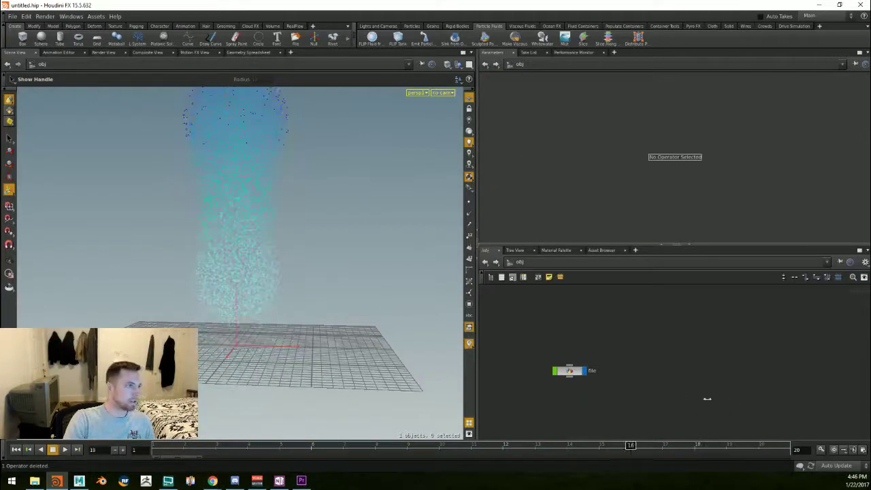
left_click_drag(579, 374, 610, 366)
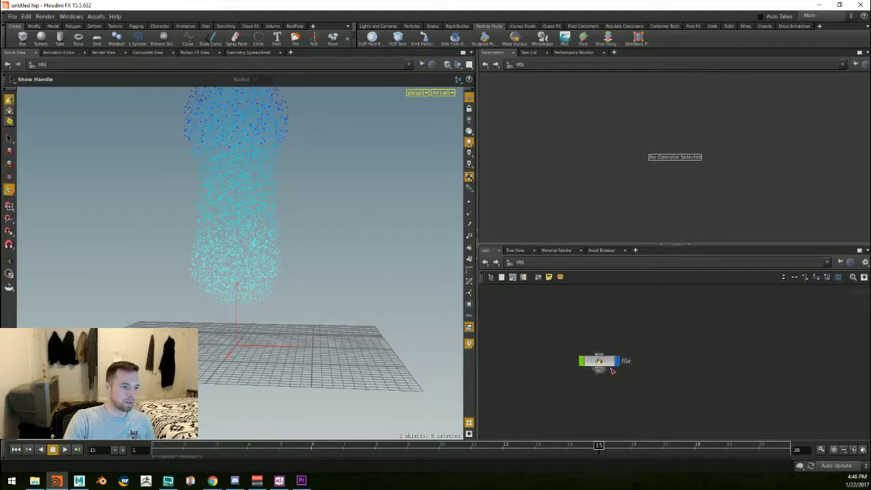
Step: Collapse the file object into a subnetwork at the object level
scroll(551, 371, "up", 2)
left_click(618, 358)
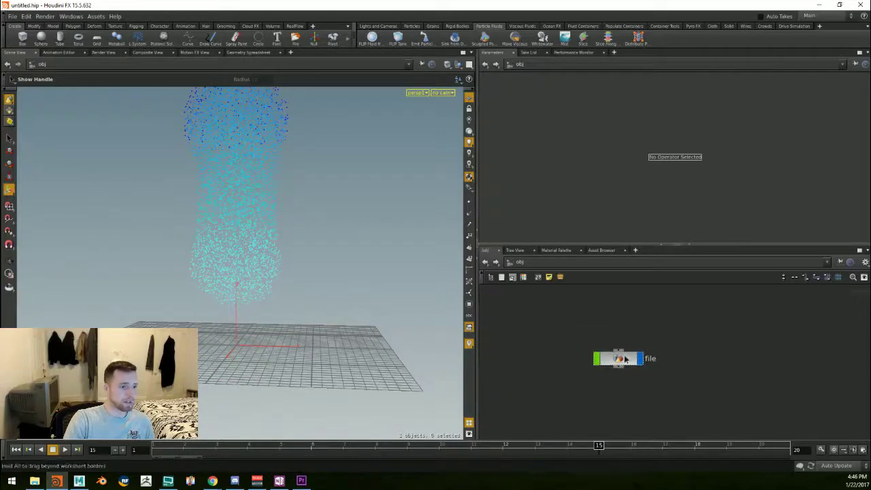
left_click(561, 277)
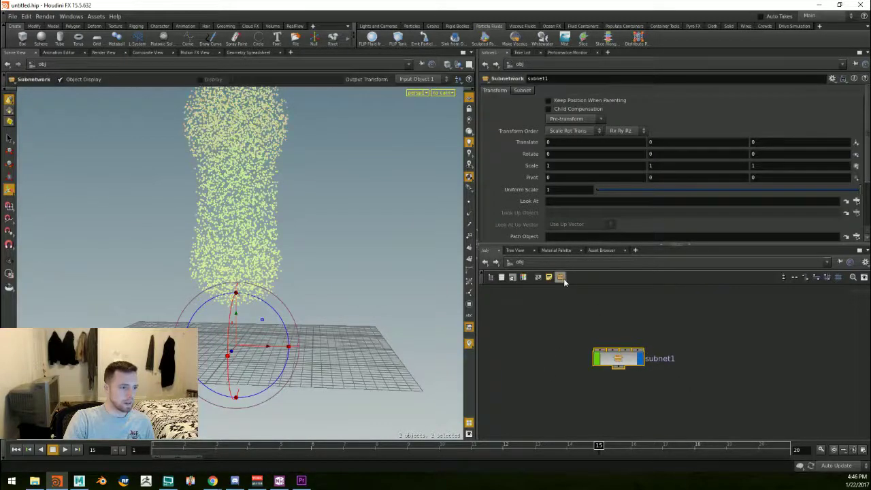
Step: Start creating a digital asset from the subnetwork and set its library file to adam.hda in the Desktop folder
right_click(626, 360)
left_click(655, 424)
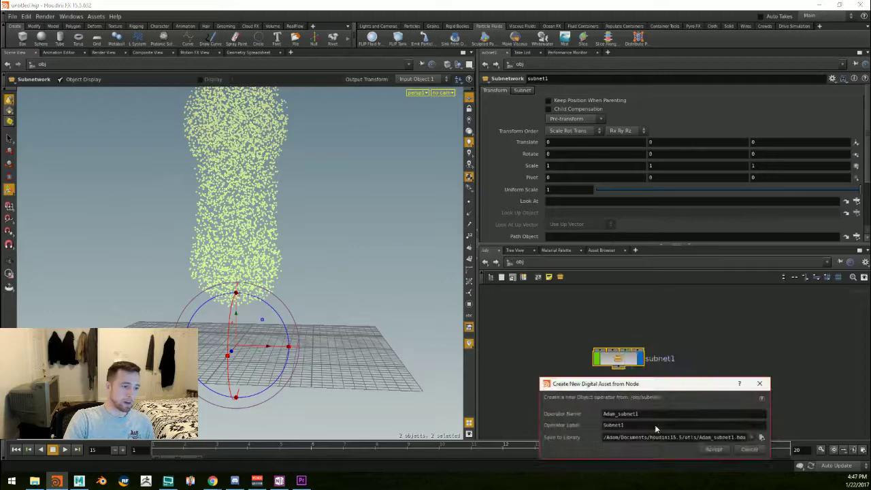
left_click_drag(615, 384, 508, 280)
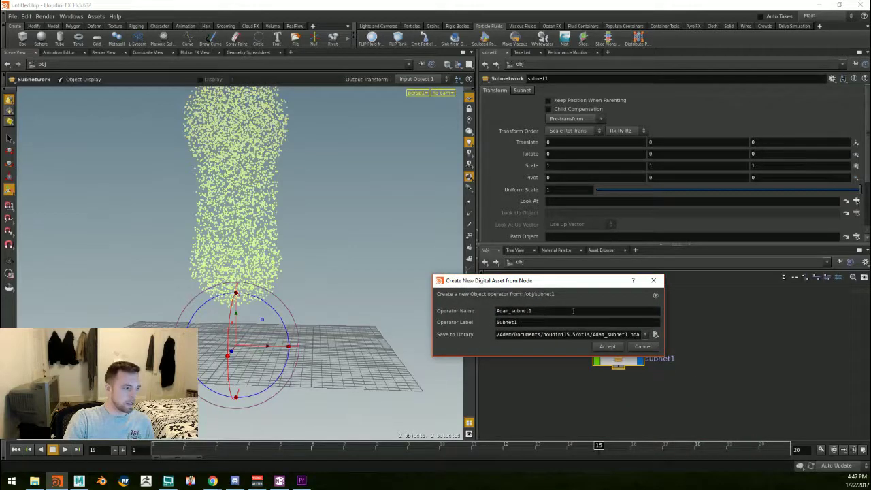
left_click(654, 334)
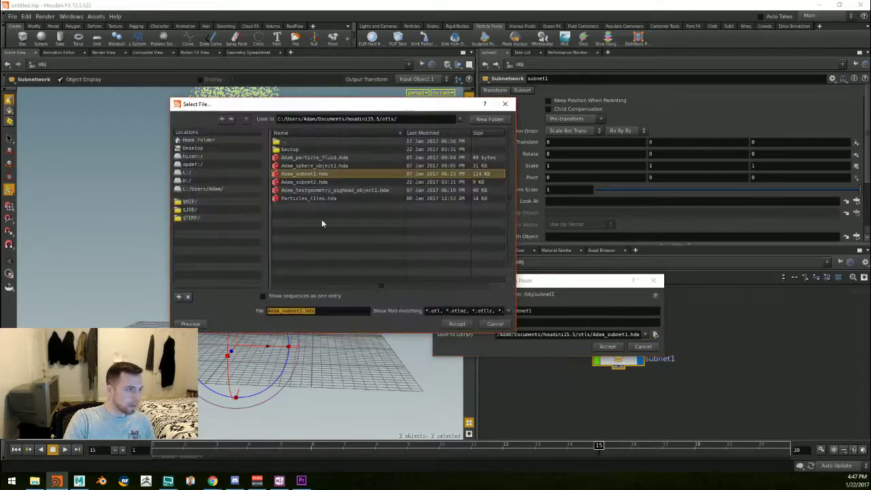
left_click(191, 149)
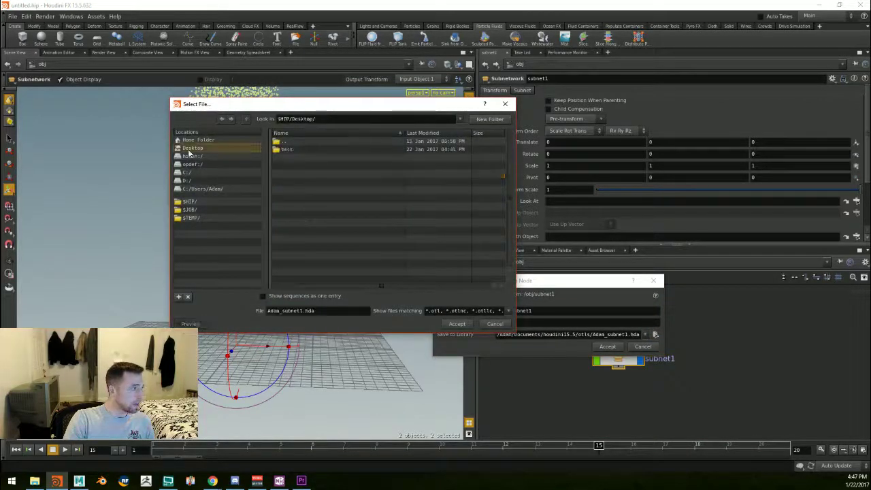
double_click(303, 310)
type("adam")
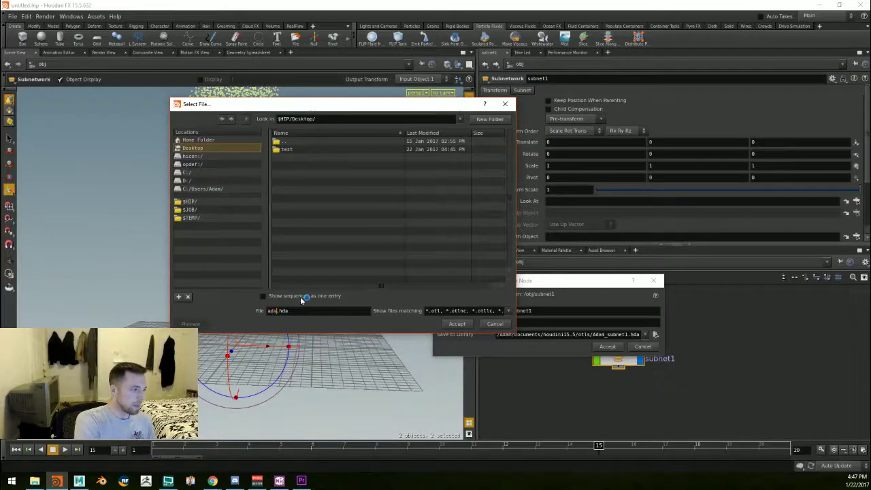
key("Return")
Step: Name the new operator Adam_file and create the digital asset, accepting its operator type properties unchanged
left_click(467, 312)
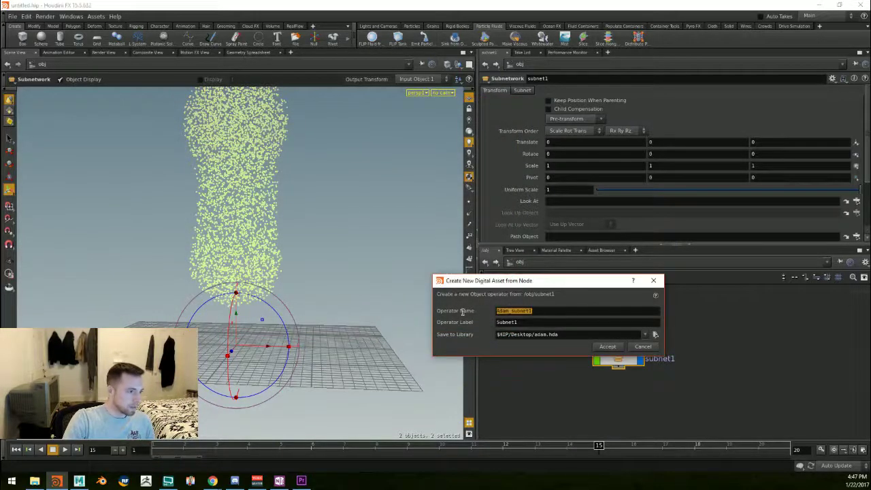
type("Adam_file")
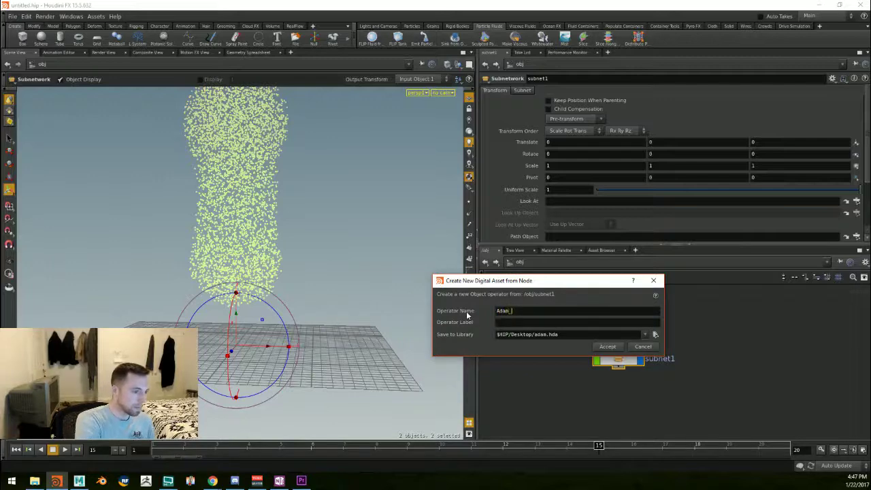
left_click(612, 347)
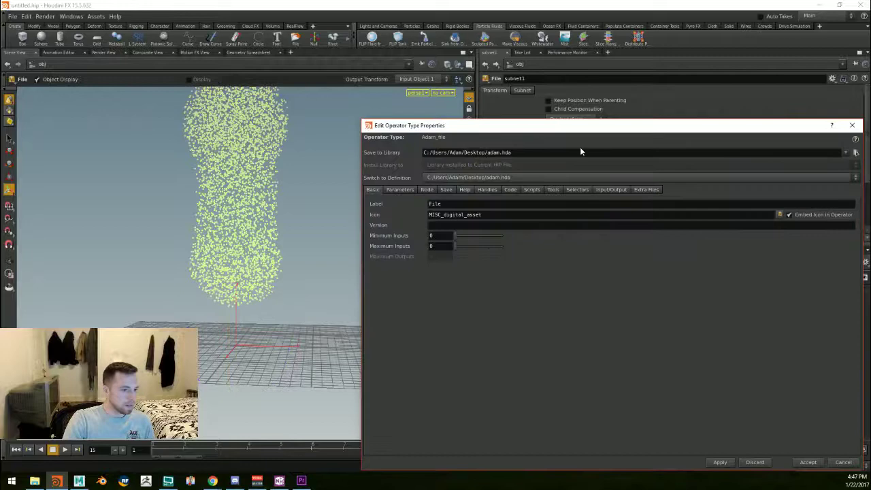
left_click_drag(564, 130, 467, 93)
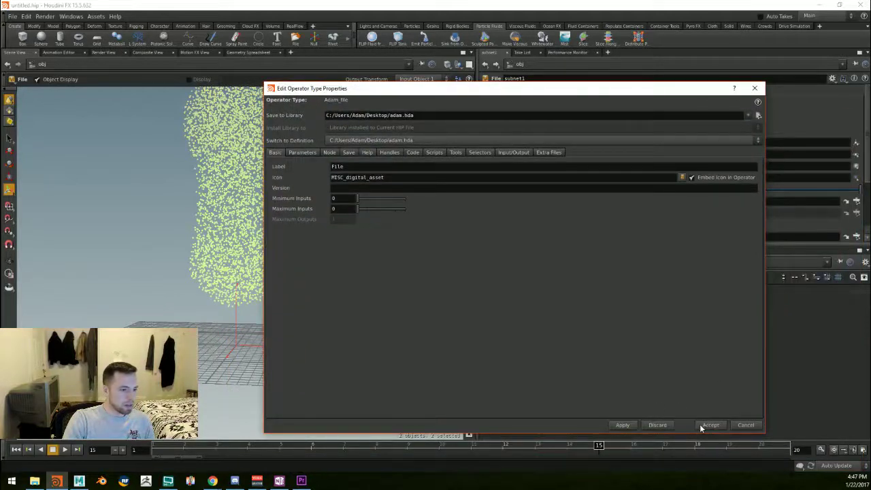
left_click(708, 425)
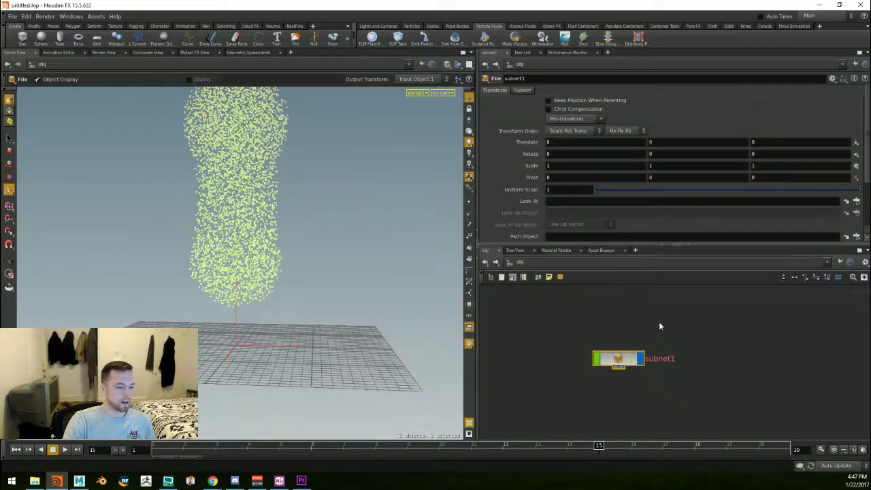
middle_click_drag(586, 347, 607, 349)
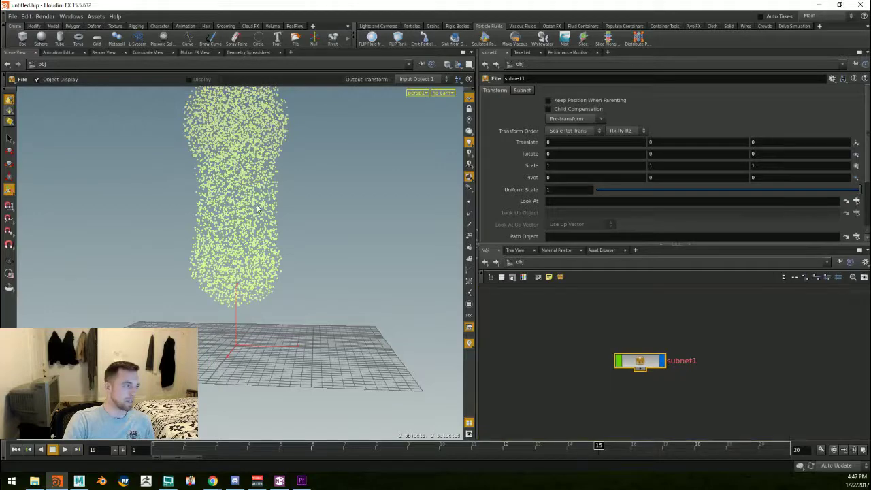
Step: Switch to Maya and load the adam.hda asset from the Desktop through Houdini Engine
left_click(79, 481)
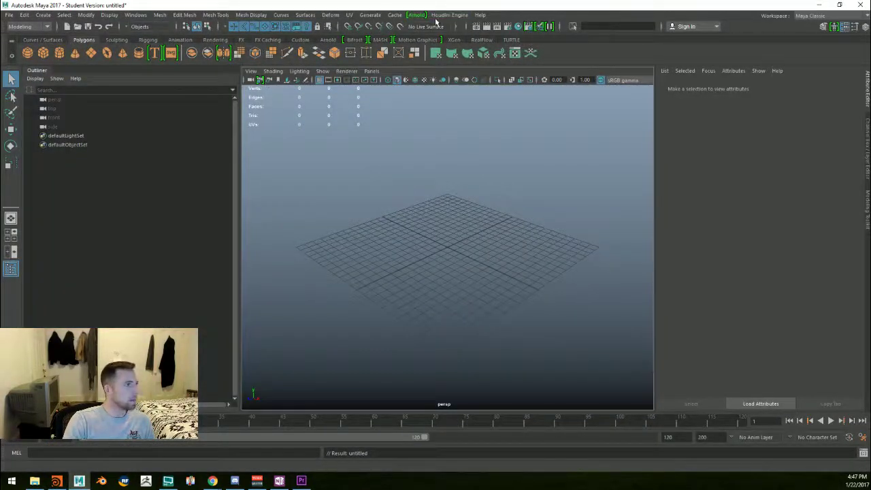
left_click(447, 17)
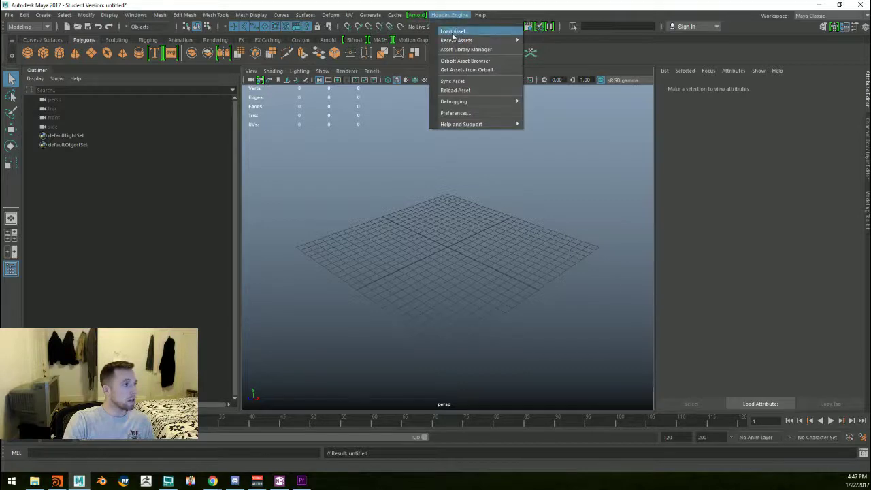
left_click(453, 32)
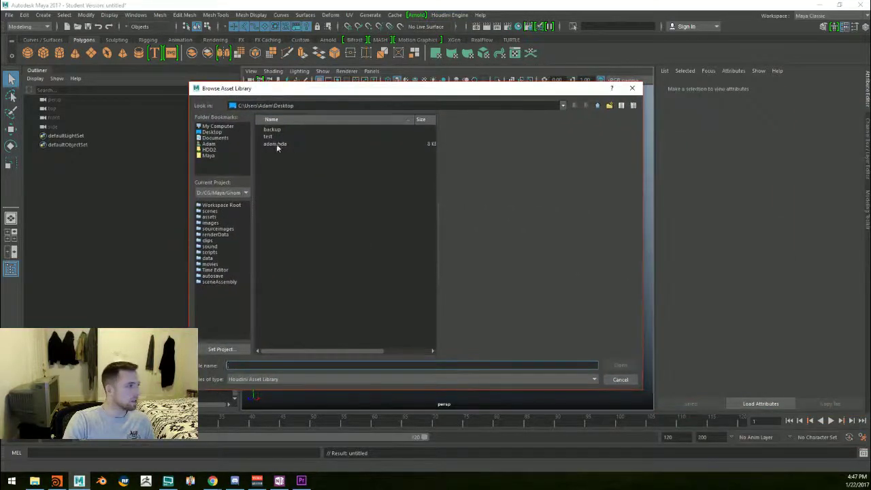
left_click(276, 143)
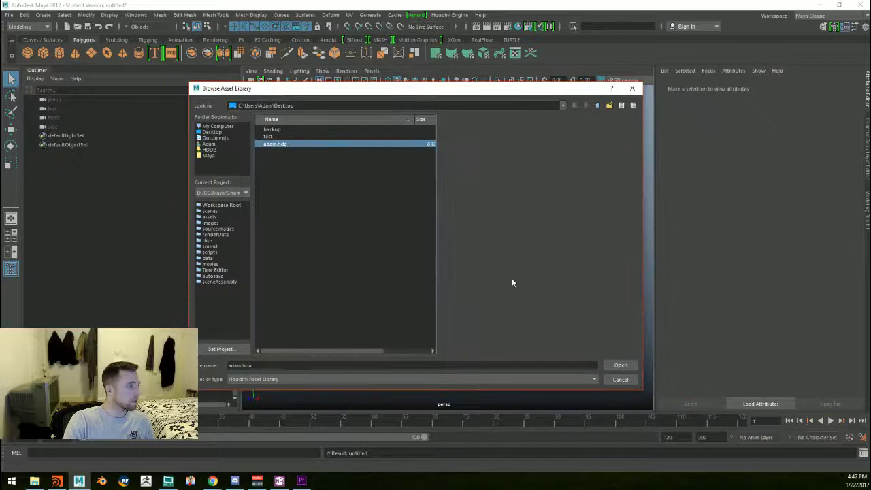
left_click(621, 365)
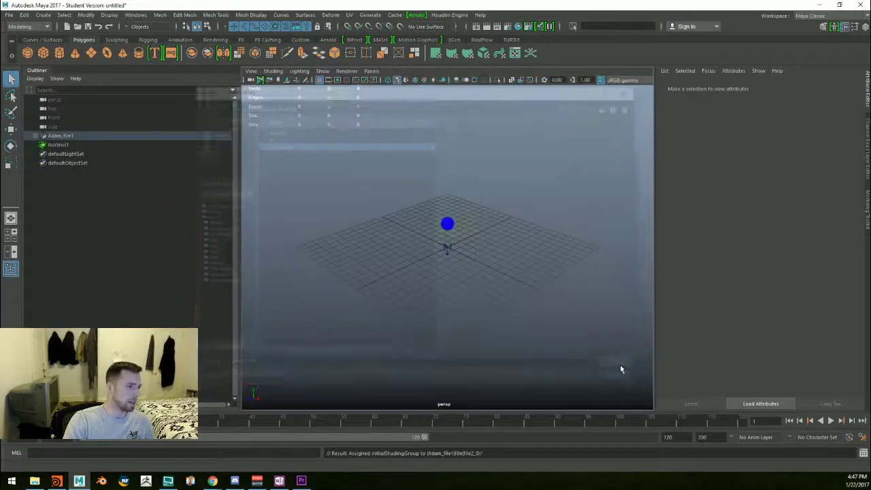
Step: Play and scrub the imported particle animation from the start, checking the falling fluid up close in the perspective view
key("alt+v")
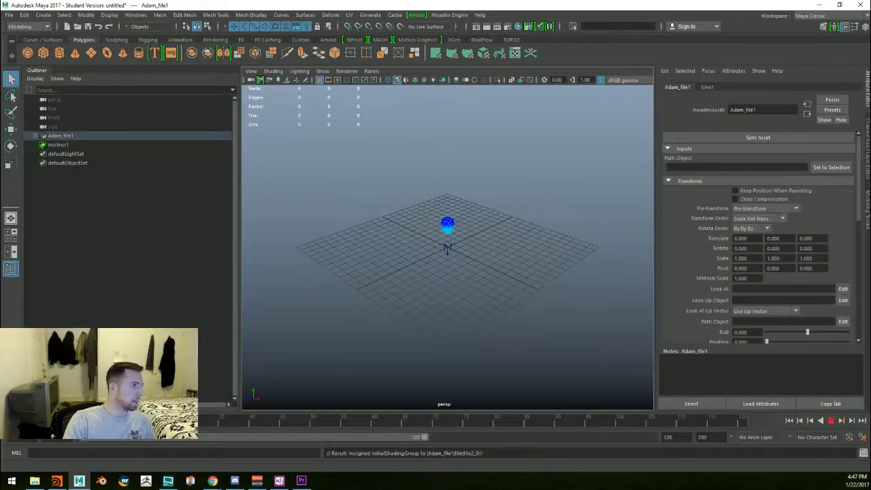
key("alt+v")
left_click_drag(368, 341, 401, 321, "alt")
right_click_drag(398, 297, 569, 307, "alt")
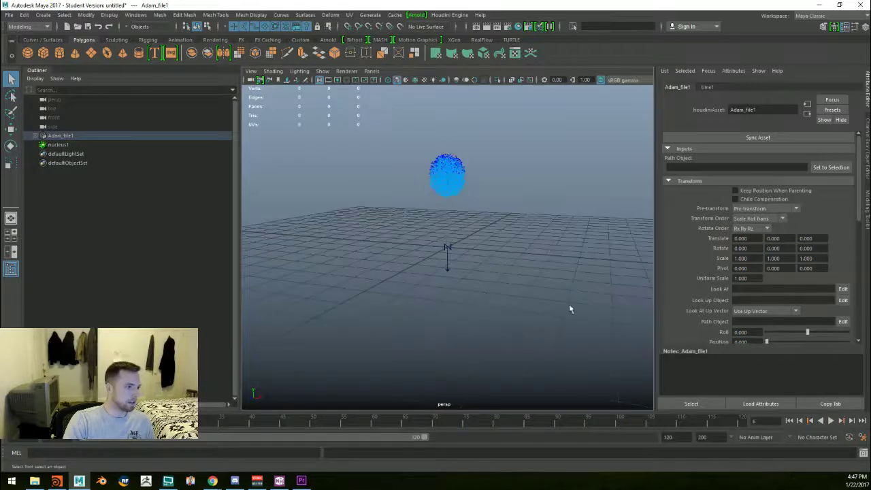
middle_click_drag(535, 242, 525, 268, "alt")
key("alt+shift+v")
key("alt+v")
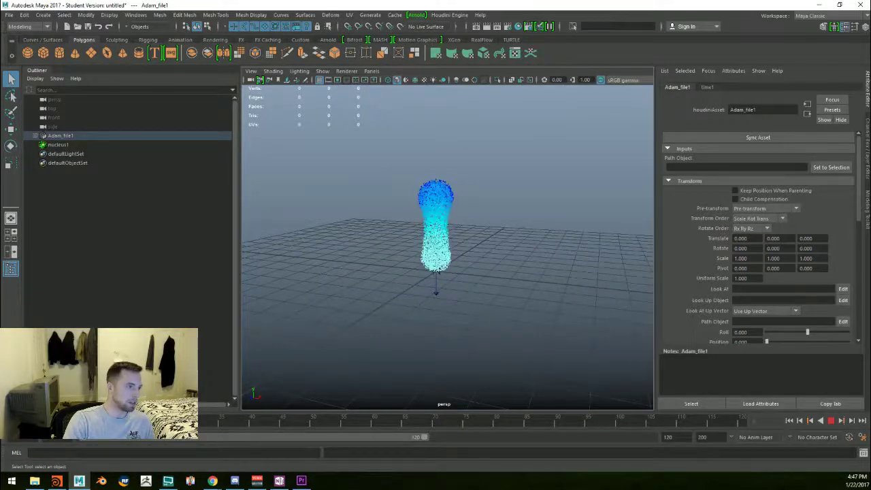
key("alt+v")
middle_click_drag(364, 295, 373, 303, "alt")
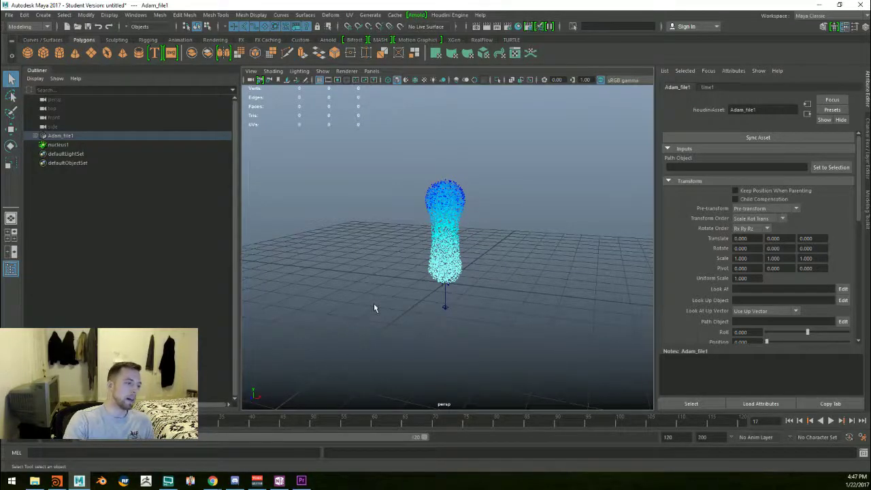
left_click_drag(111, 420, 86, 421)
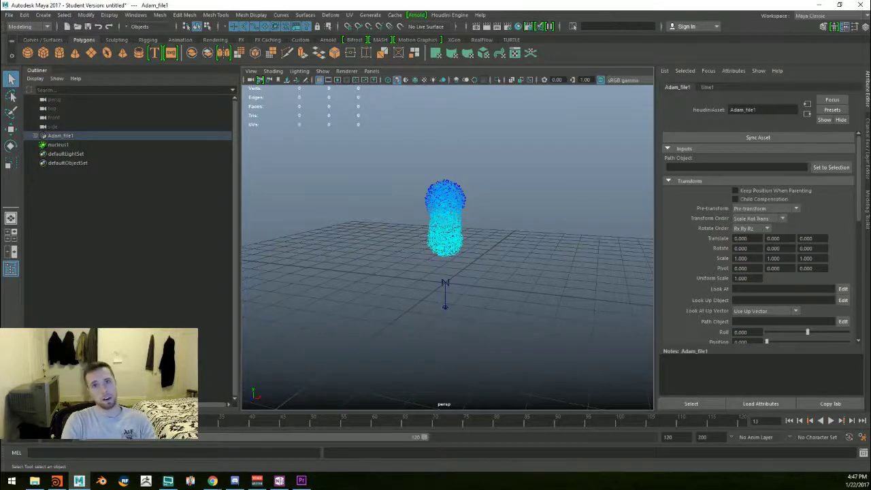